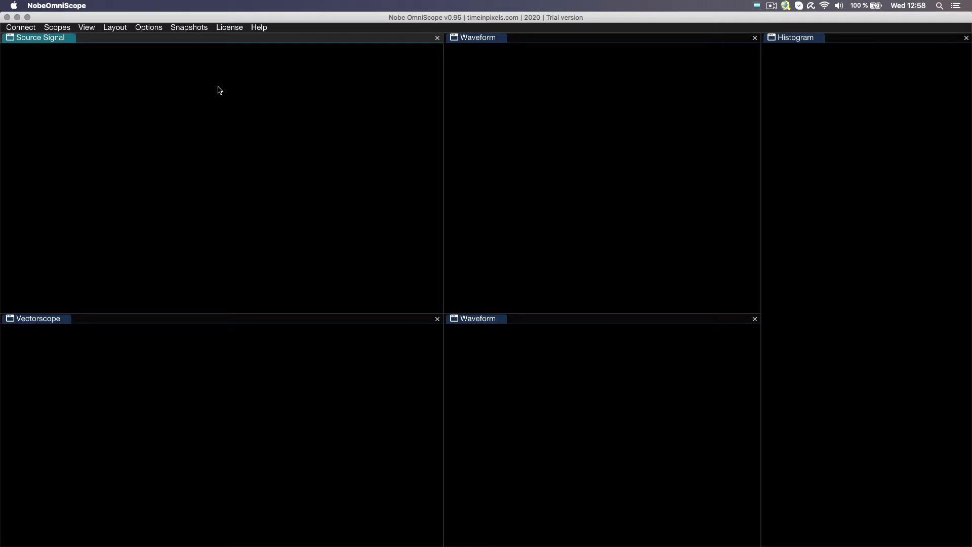
- Install the OmniScope host plugins from Options so OFX and Scratch plugins report as installed
click(155, 31)
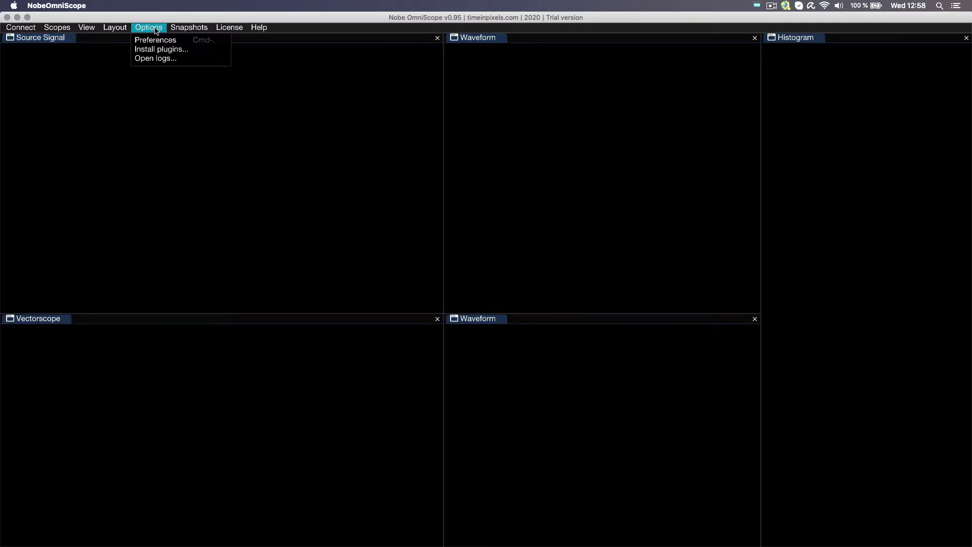
click(190, 49)
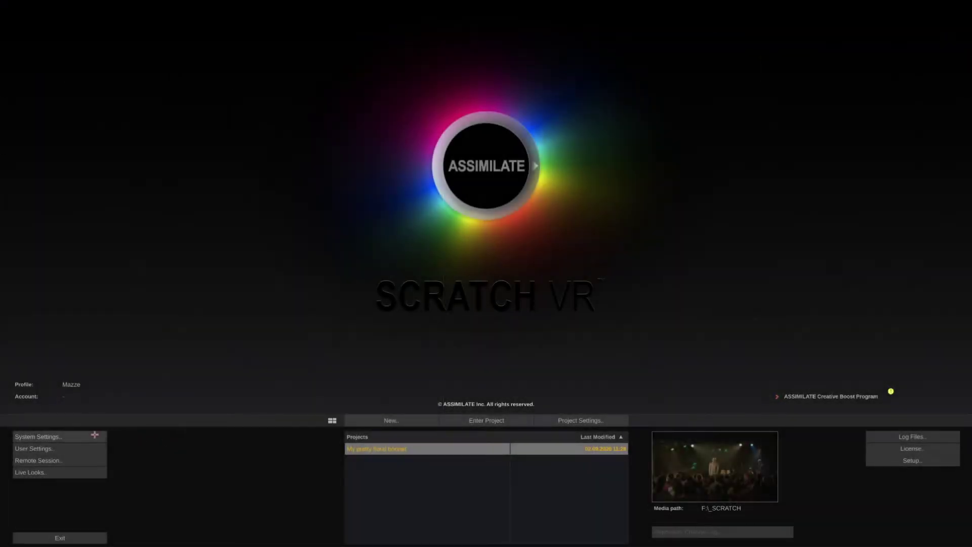
- Set the SDI output device to NobeOmniScope, format HD 1080, colour space REC709 Full
click(94, 435)
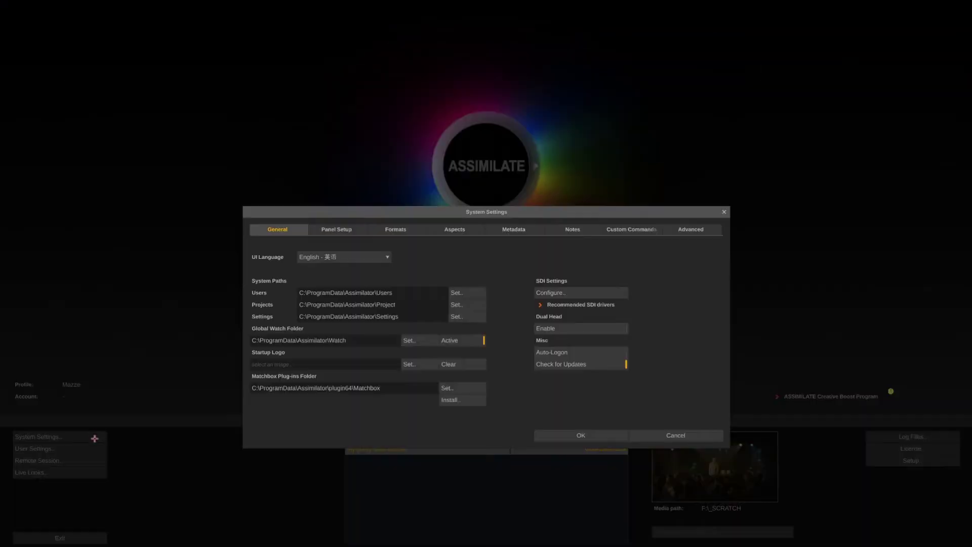
click(591, 293)
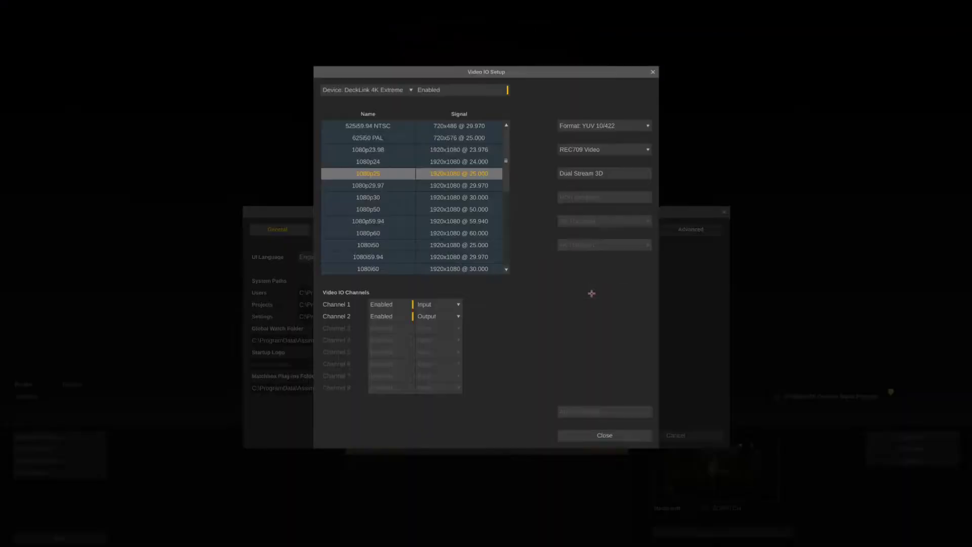
click(404, 93)
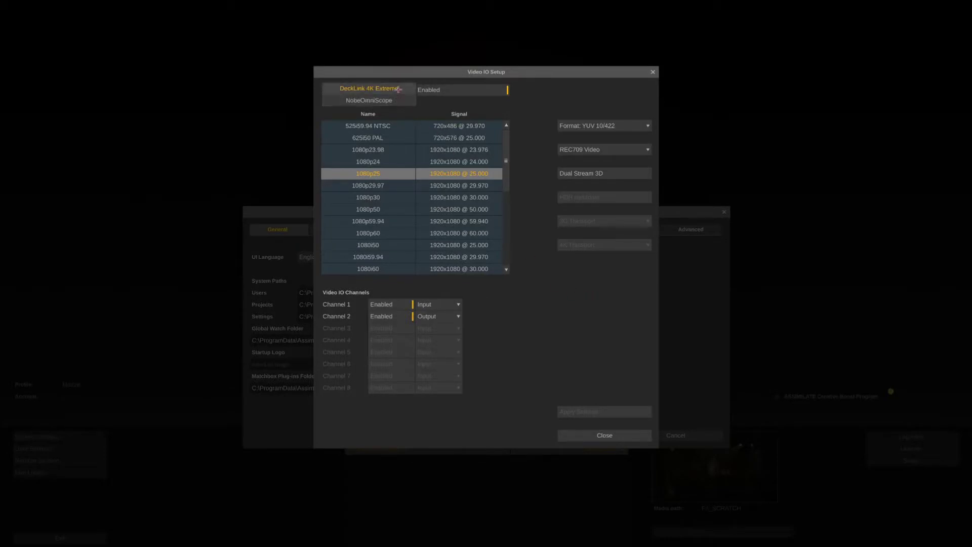
click(396, 101)
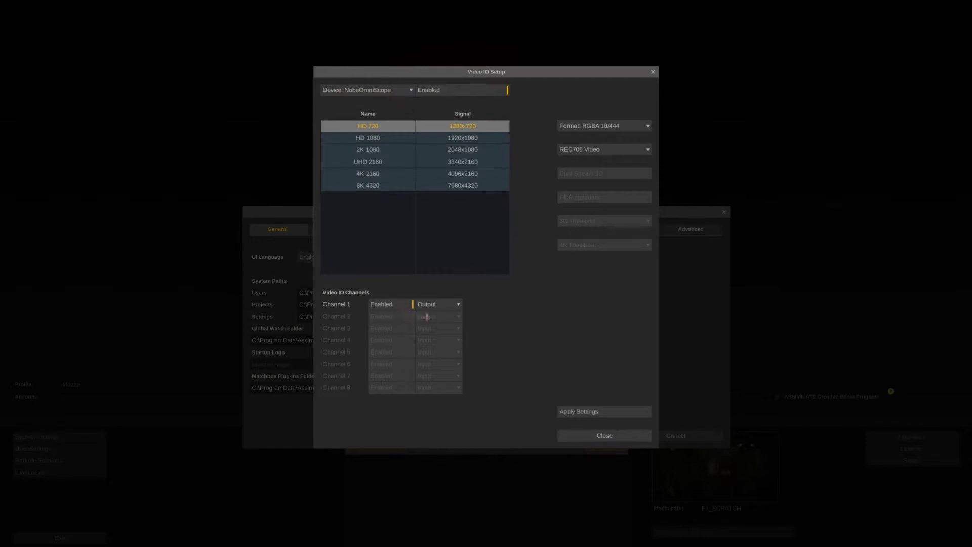
click(486, 137)
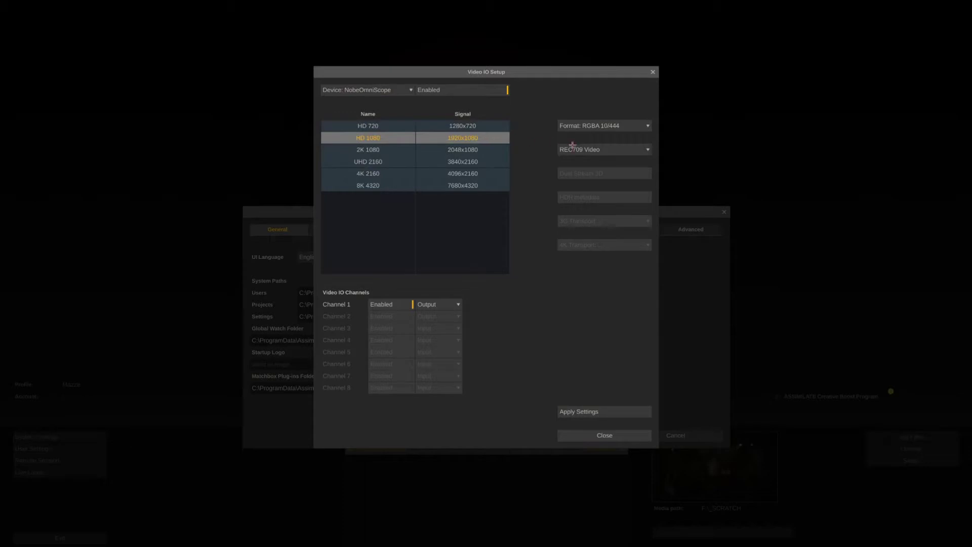
click(611, 152)
click(634, 161)
click(580, 434)
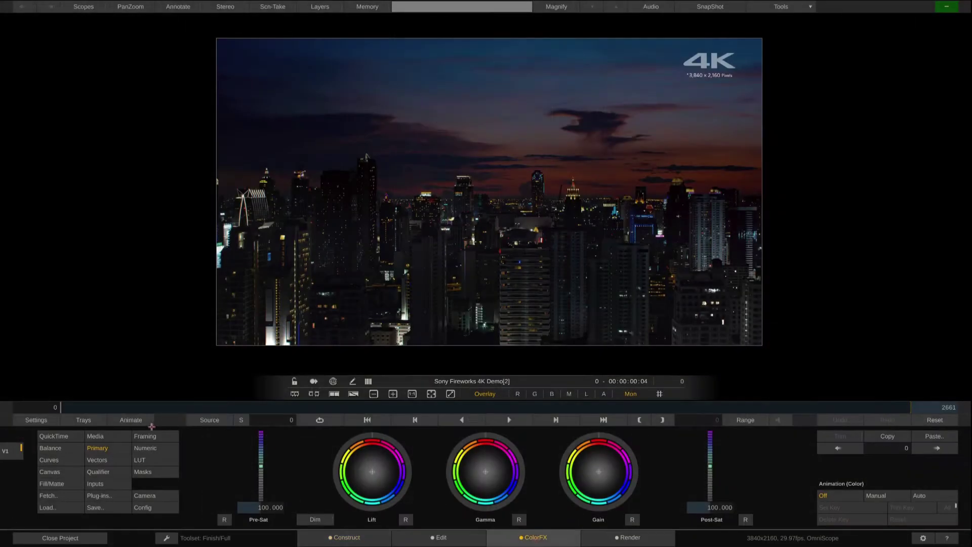
- In Monitors settings, try Rec709 for the NobeOmniScope colorspace, then leave it at <source>
click(50, 421)
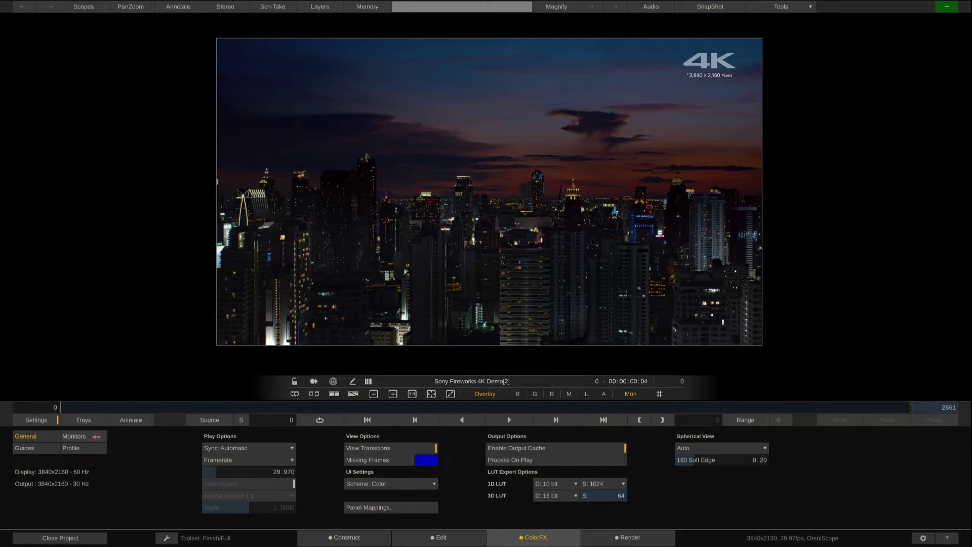
click(74, 437)
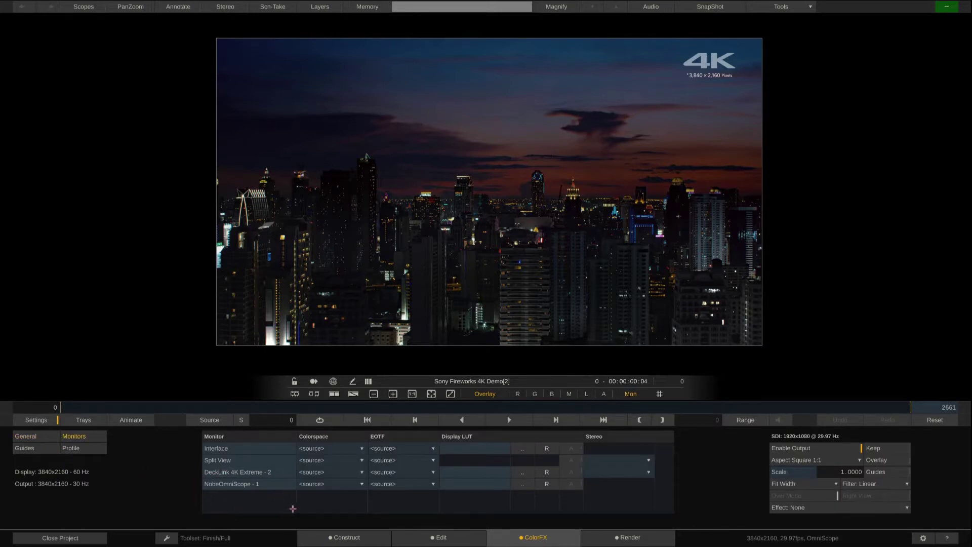
click(339, 484)
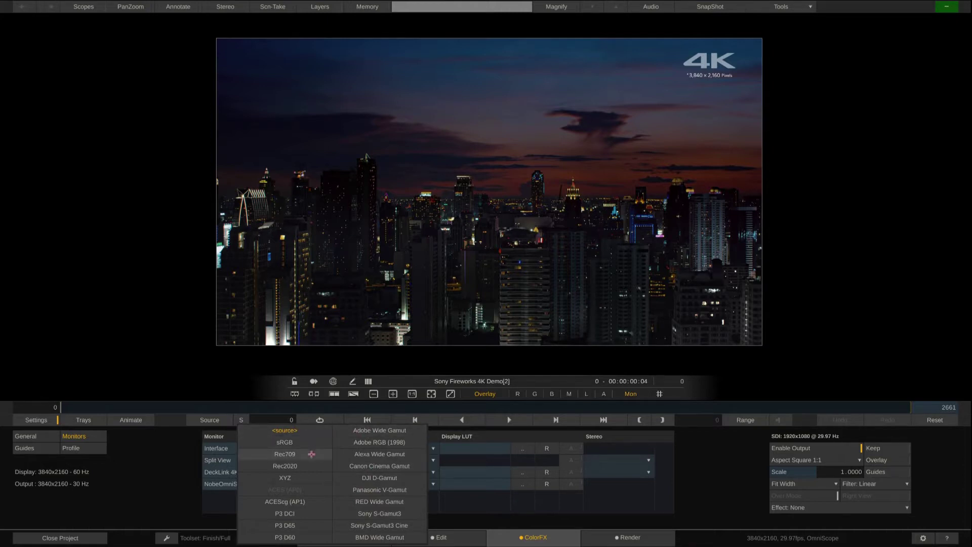
click(312, 453)
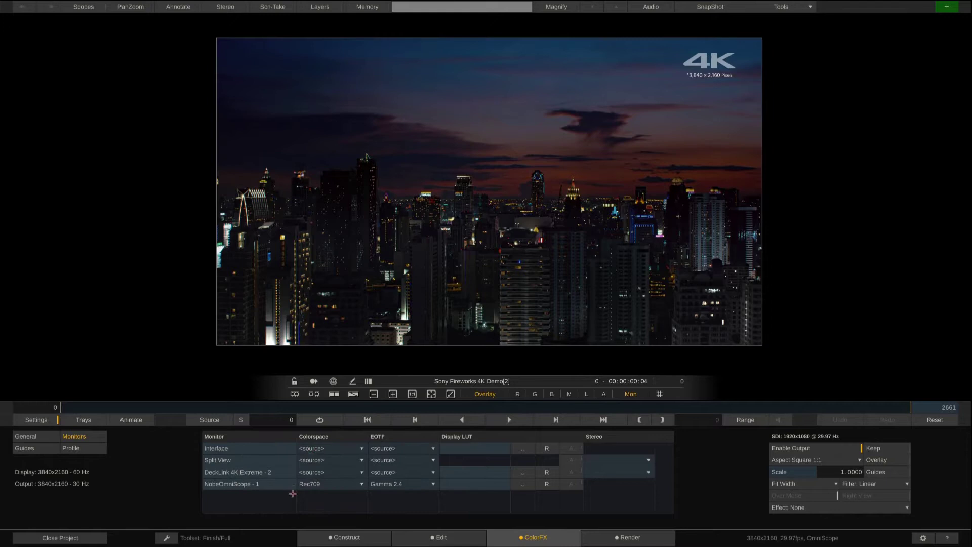
click(351, 486)
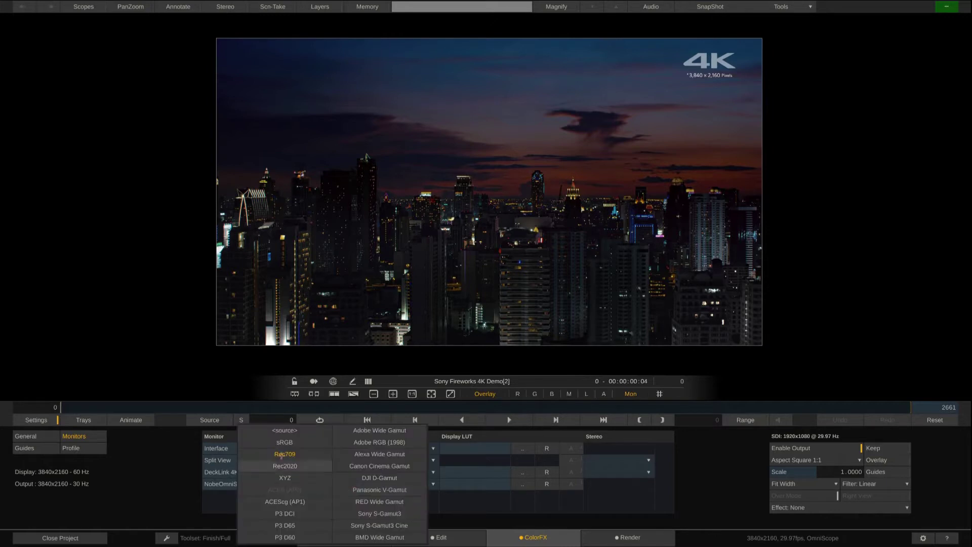
click(283, 438)
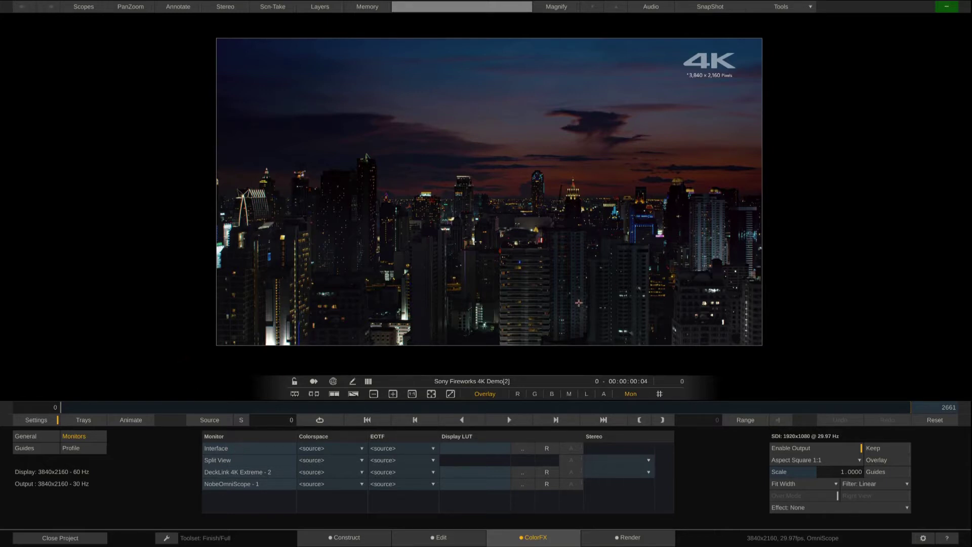
click(36, 420)
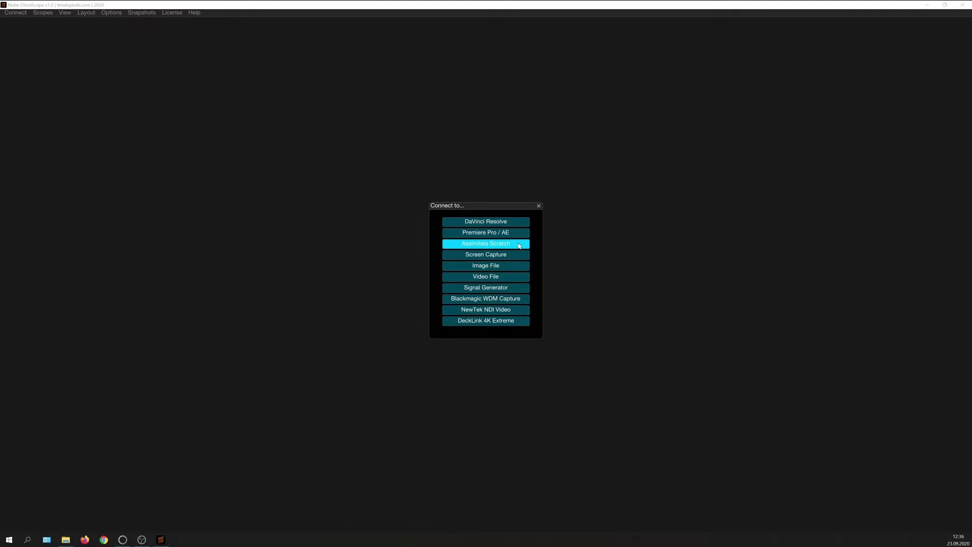
- Connect to Assimilate Scratch, then add a Waveform scope docked across the lower right
click(519, 246)
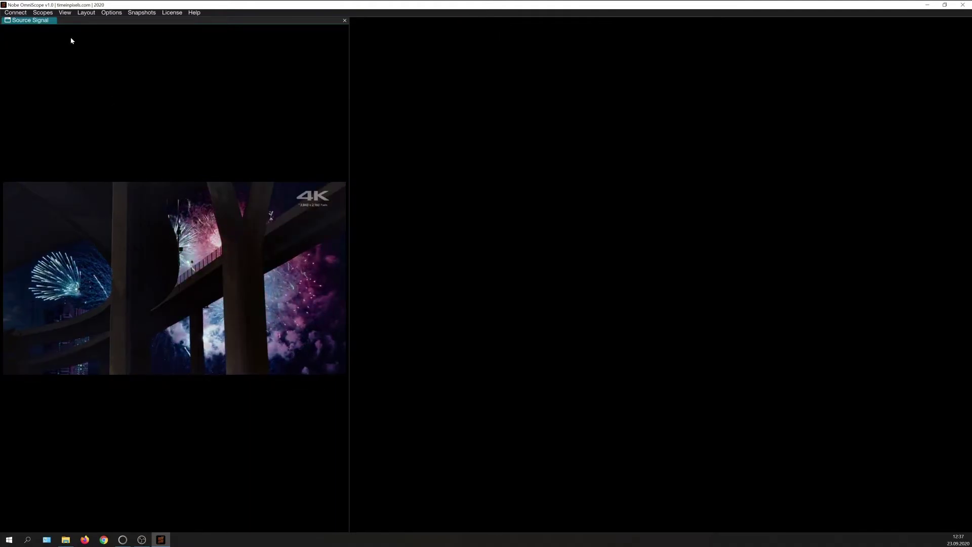
click(43, 12)
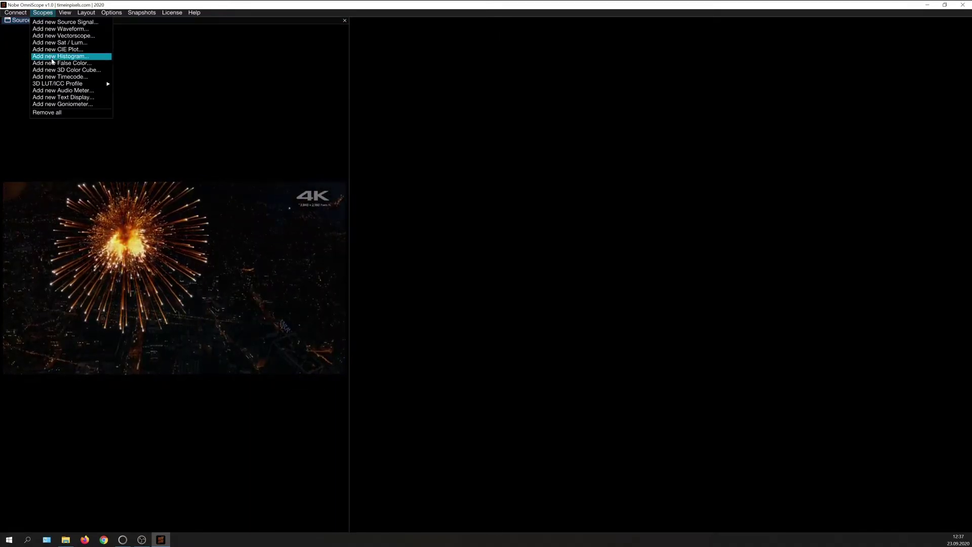
right_click(445, 100)
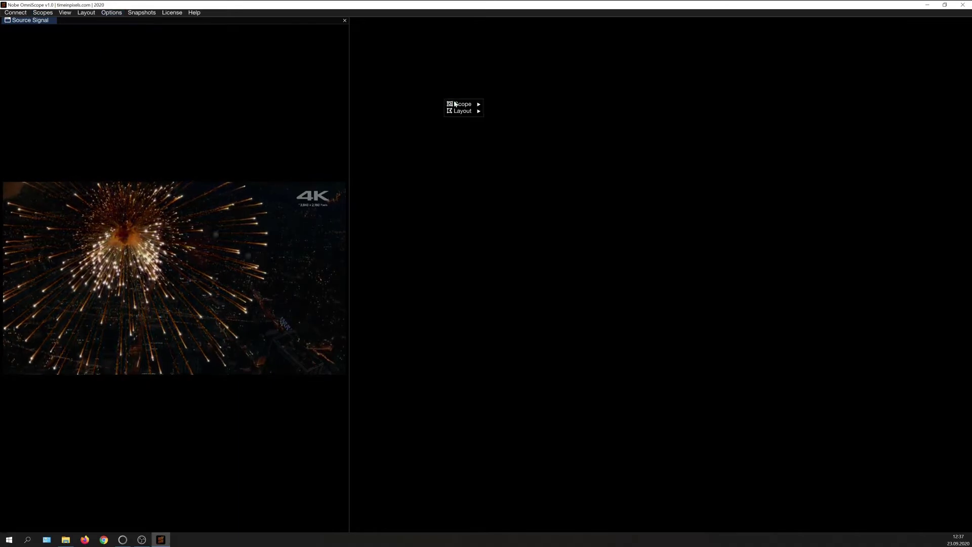
mouse_move(455, 104)
click(522, 108)
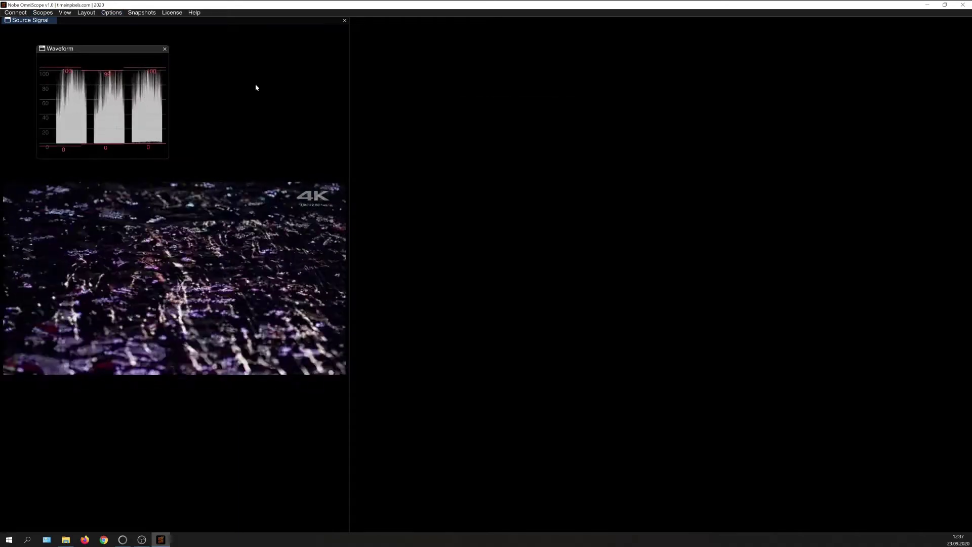
drag(128, 48, 662, 305)
drag(647, 418, 638, 224)
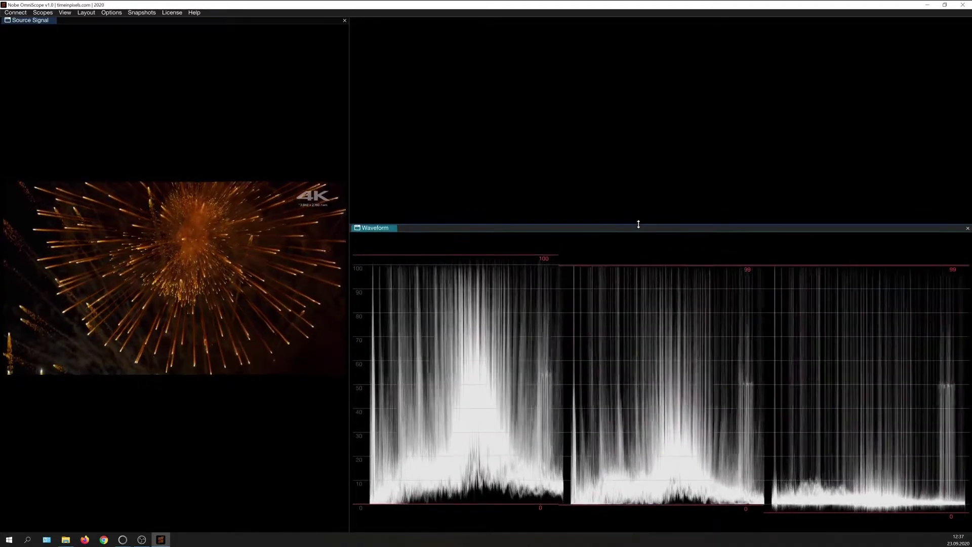
- In Preferences, keep startup auto-connect at None and waveform scale type at IRE (0-100)
click(120, 13)
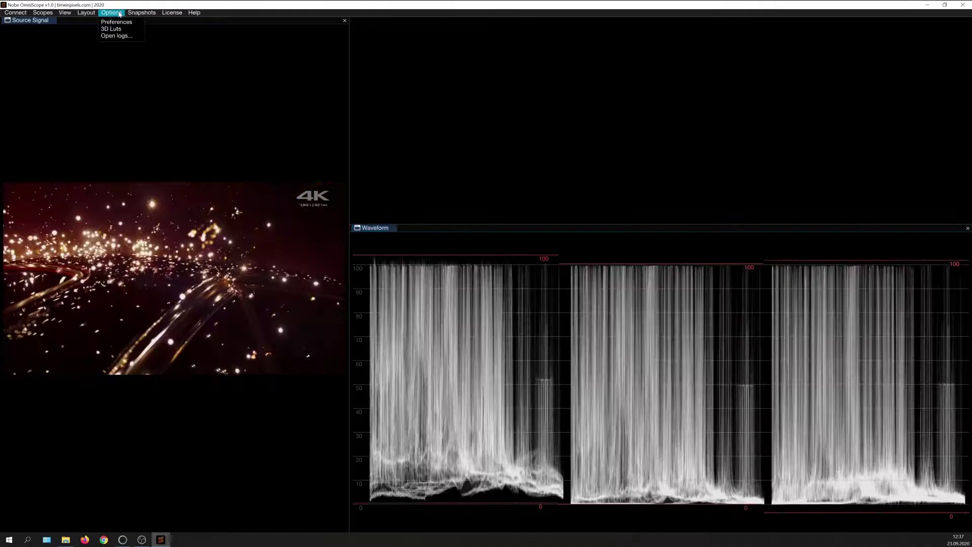
click(116, 23)
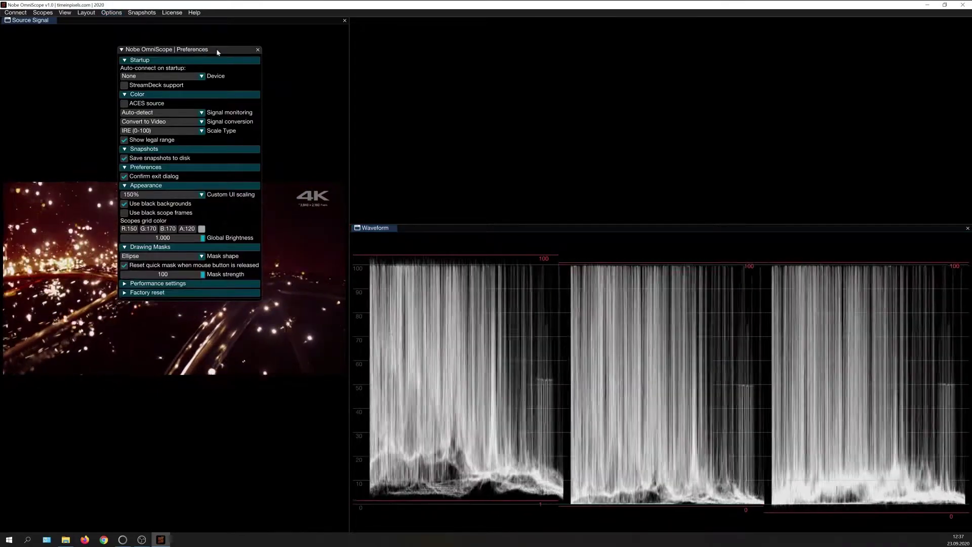
click(200, 76)
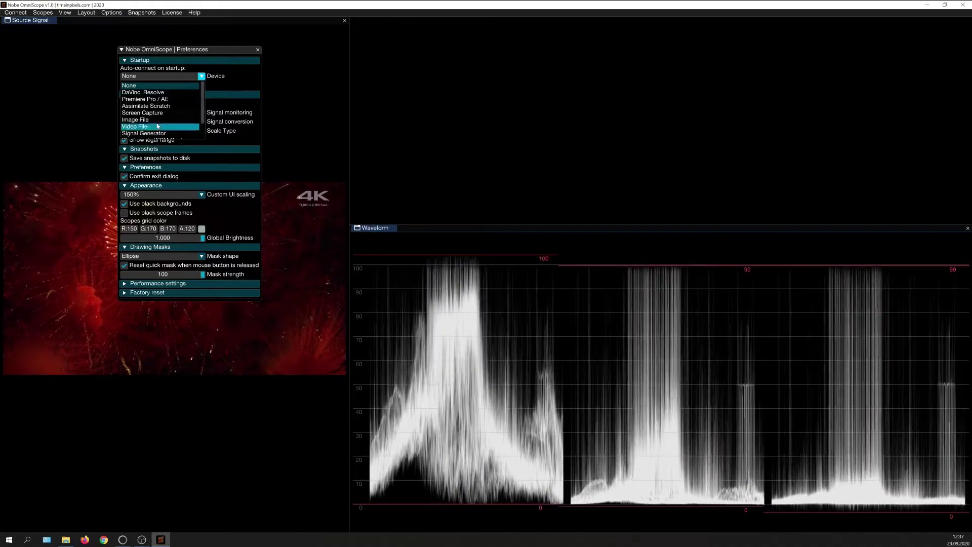
click(241, 74)
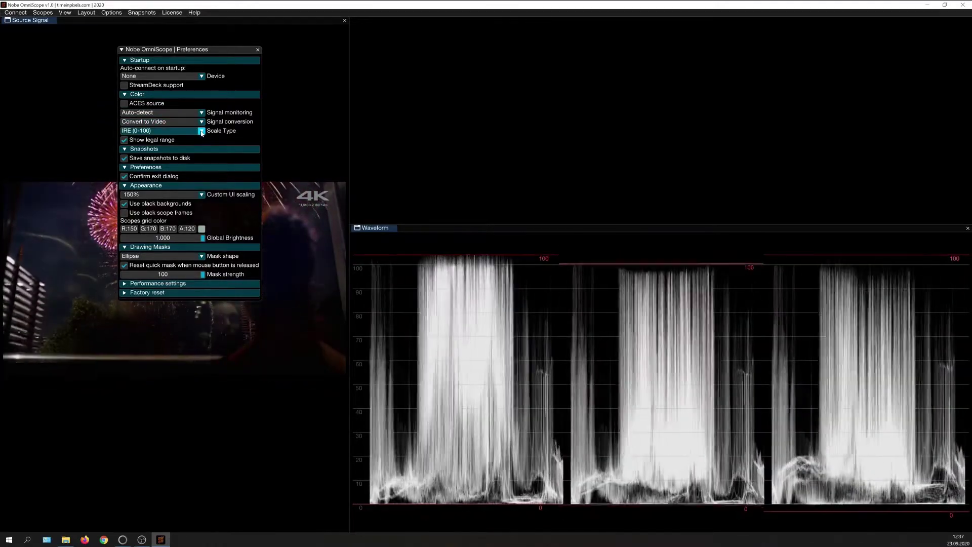
click(201, 131)
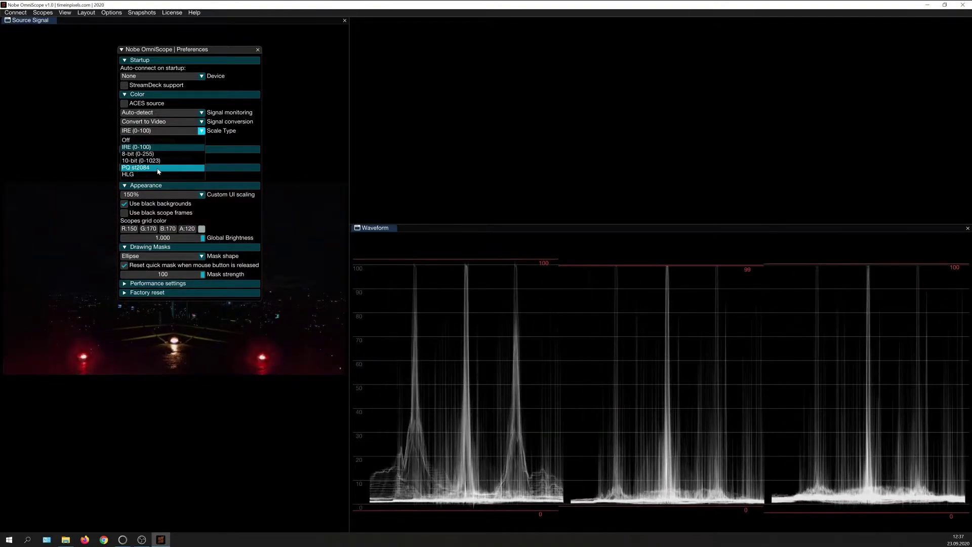
click(221, 141)
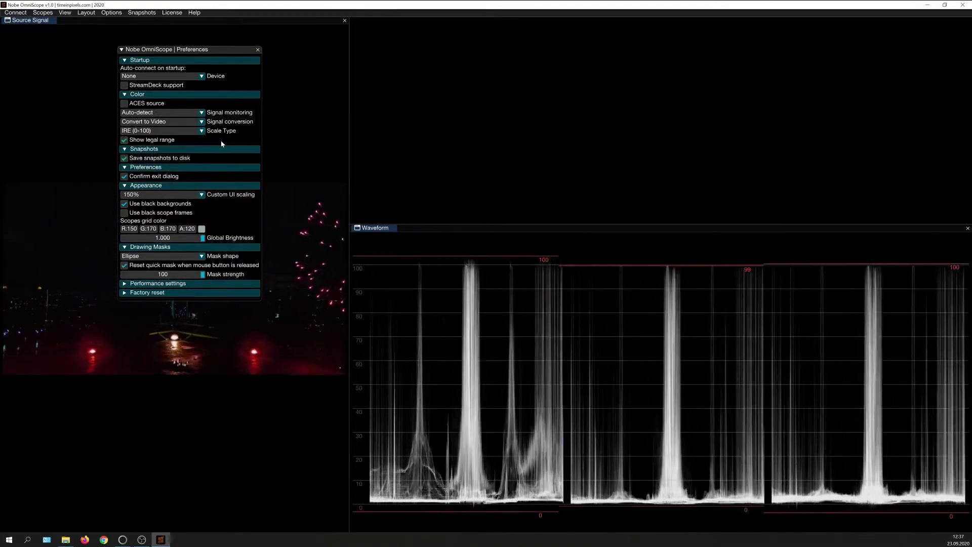
- Test Global Scope Downsample at 50% and 10%, then restore it to 100%
click(128, 285)
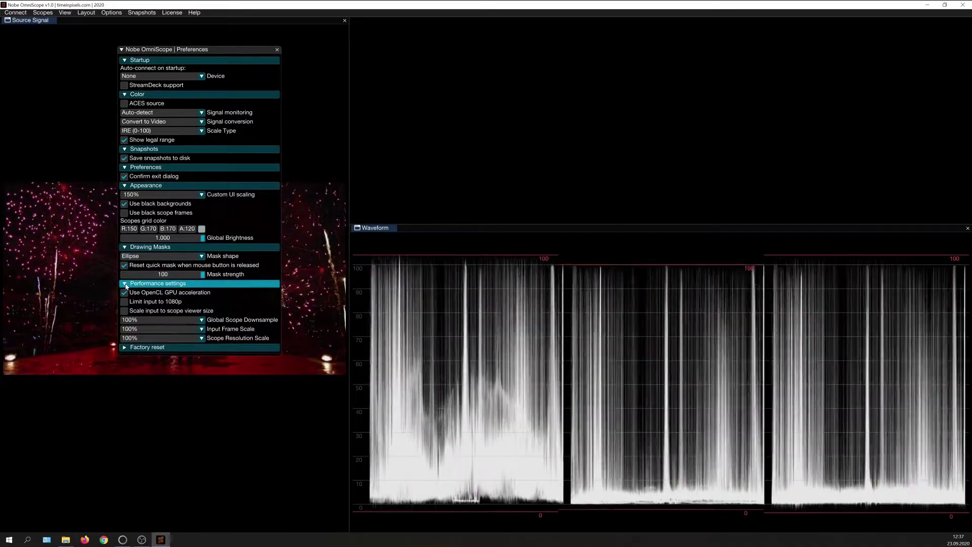
click(202, 320)
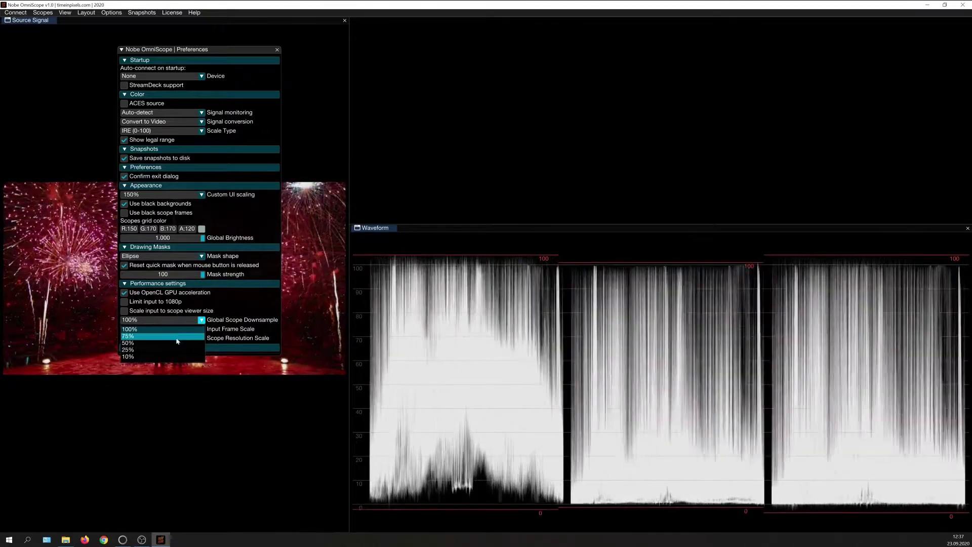
click(172, 343)
click(189, 322)
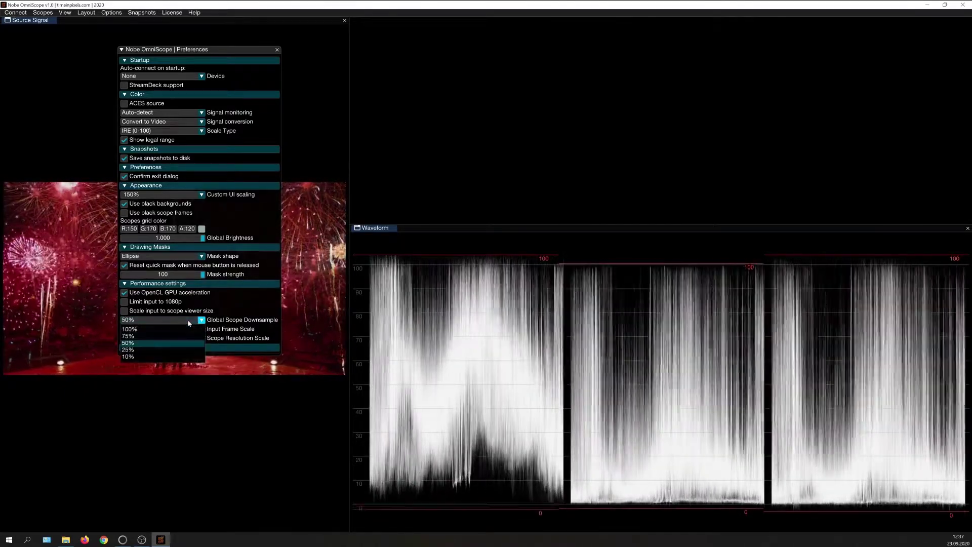
click(167, 357)
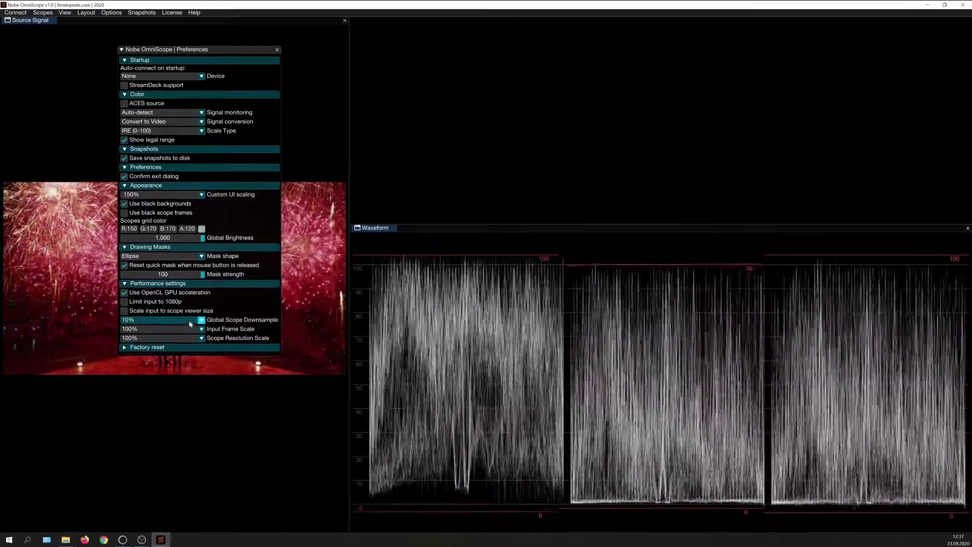
click(189, 320)
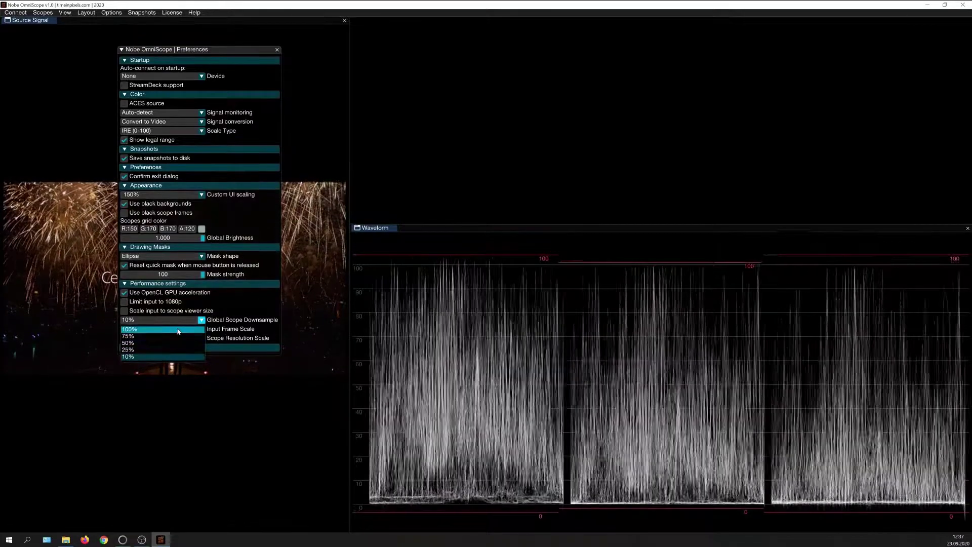
click(178, 329)
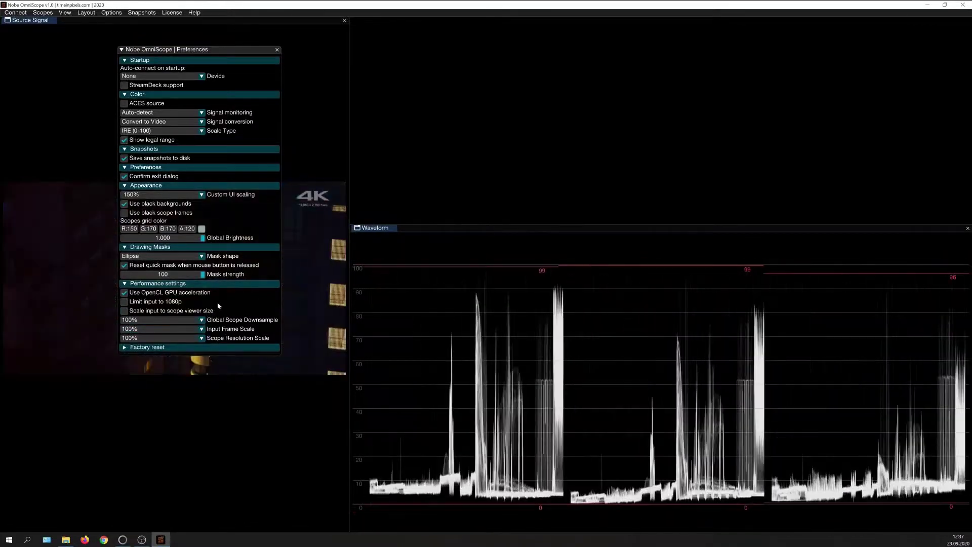
- Close Preferences and set the Waveform to Luminosity mode with Colorize enabled
click(277, 50)
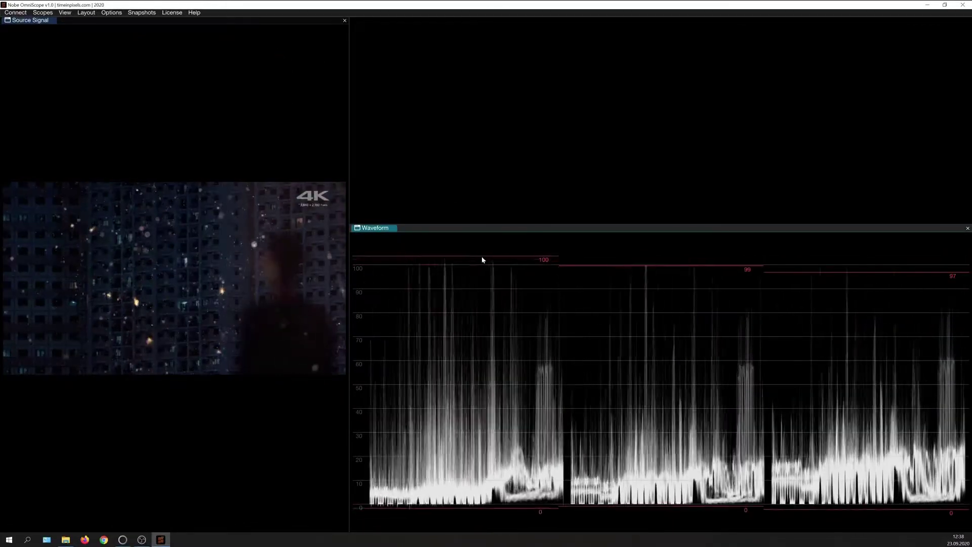
right_click(445, 292)
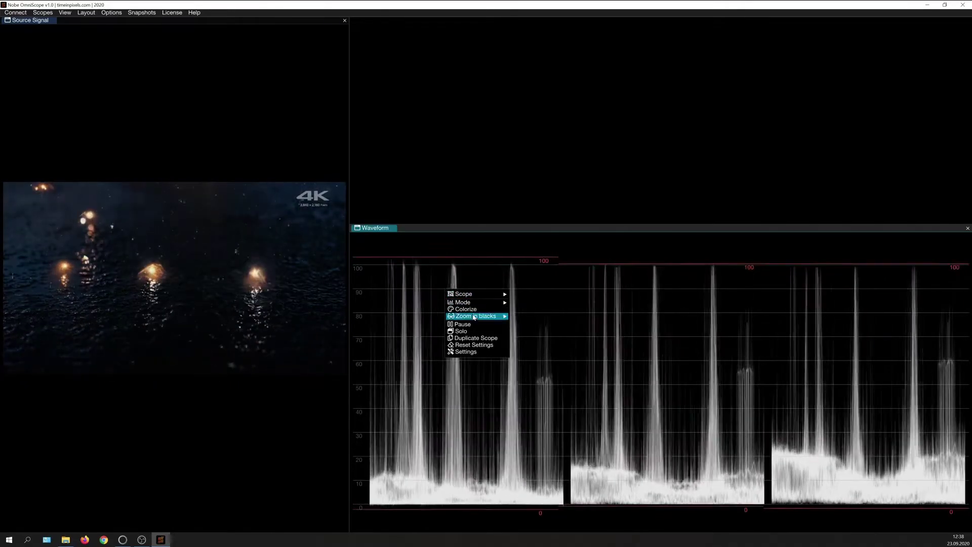
mouse_move(486, 302)
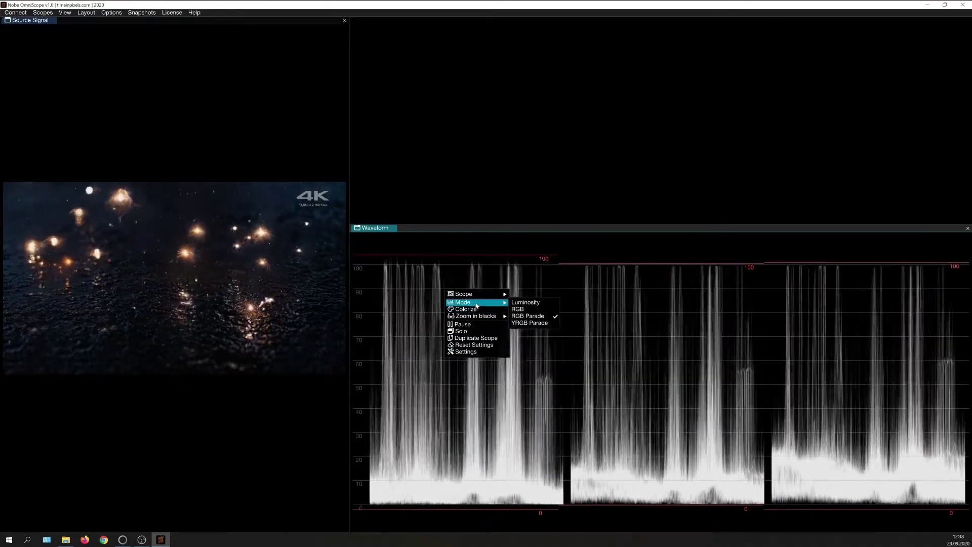
click(525, 303)
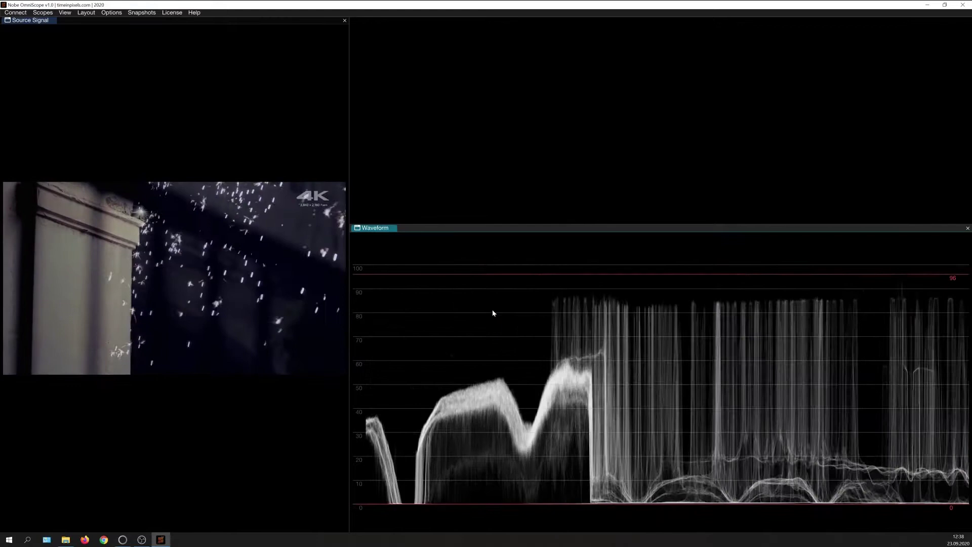
right_click(477, 318)
click(496, 336)
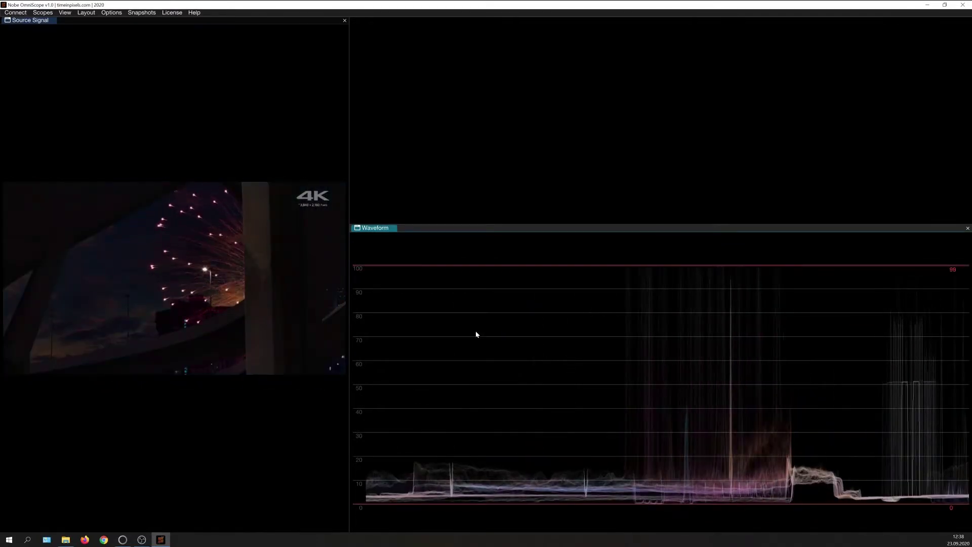
- Add a YRGB Parade waveform below Source Signal, sizing it to half the left column
right_click(401, 170)
mouse_move(420, 170)
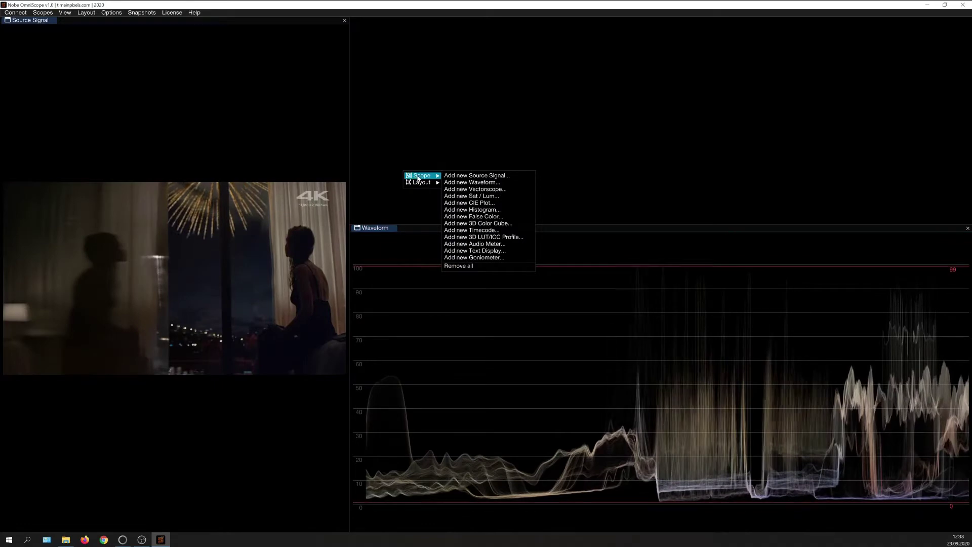
click(469, 183)
right_click(74, 86)
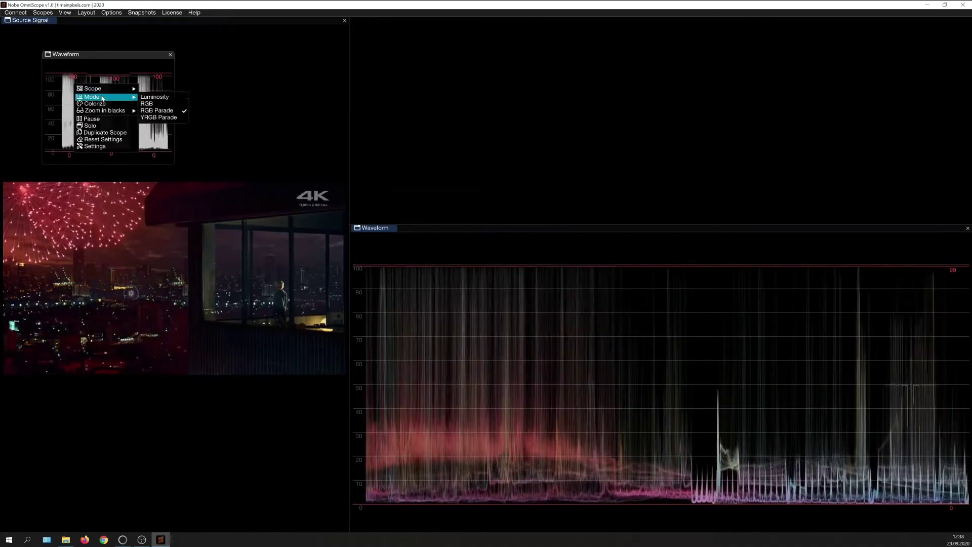
click(160, 117)
right_click(141, 110)
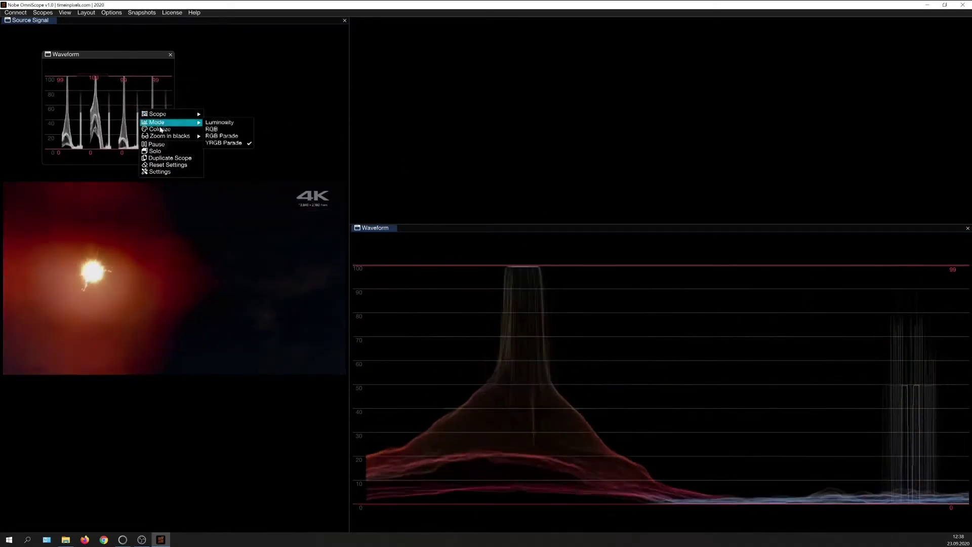
drag(130, 59, 174, 296)
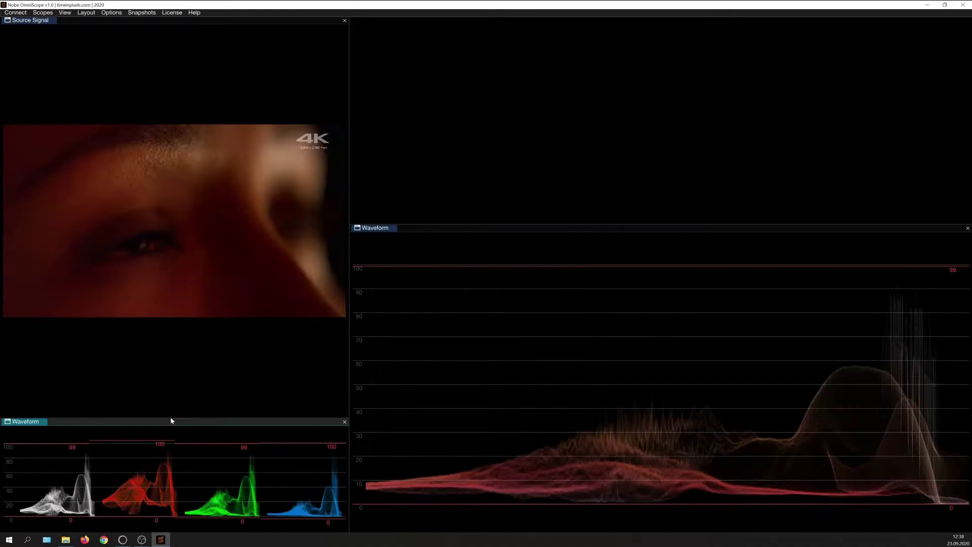
drag(172, 410, 193, 223)
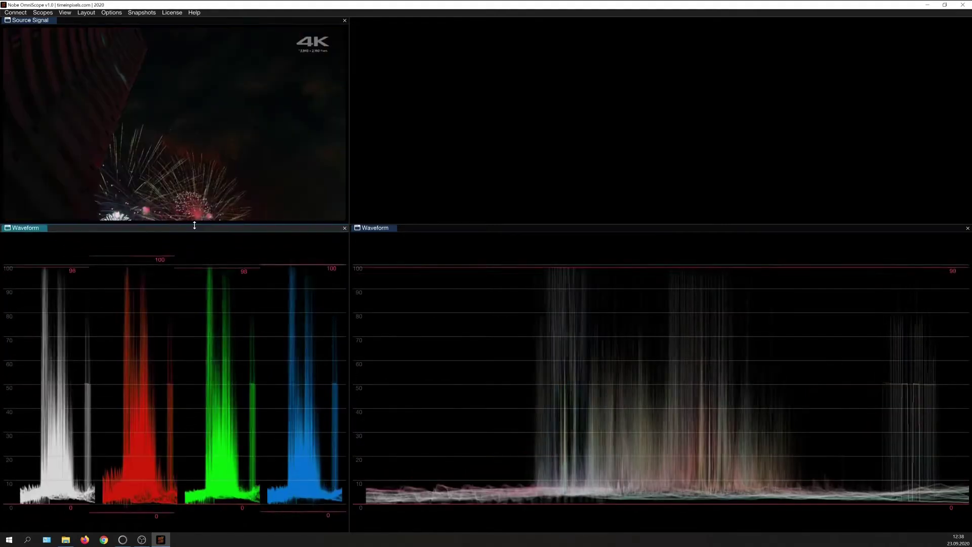
- Dock a new Vectorscope top-right and split it horizontally into Lows, Mids and Highs
right_click(421, 131)
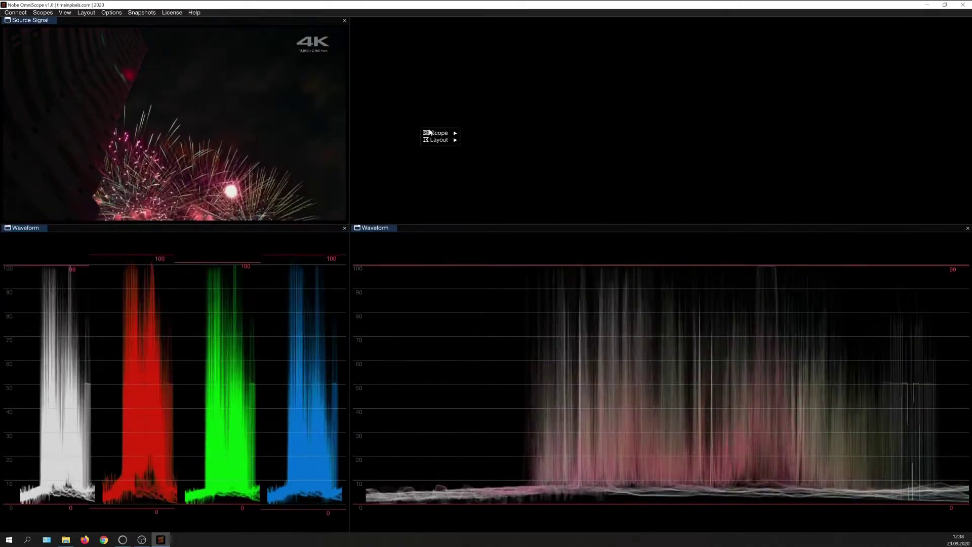
mouse_move(440, 133)
click(490, 147)
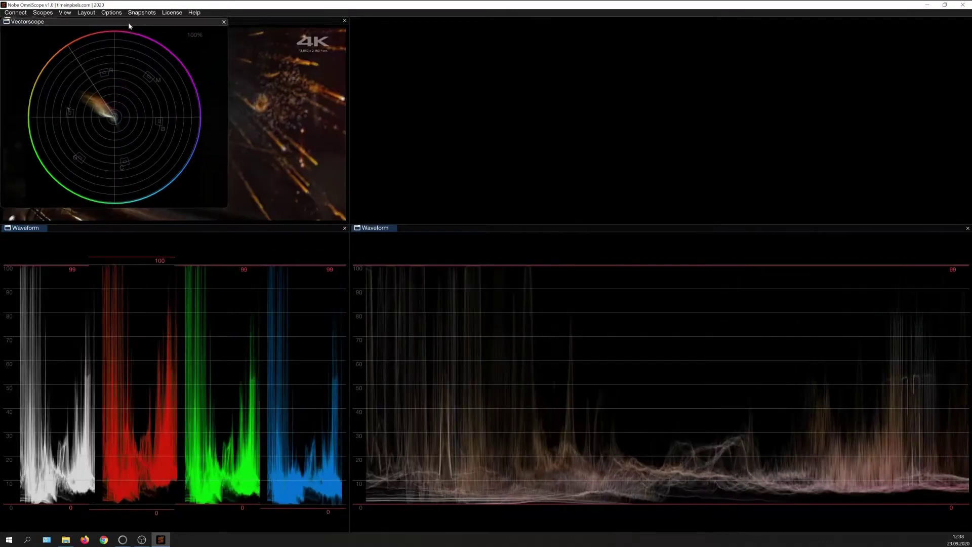
drag(129, 26, 658, 126)
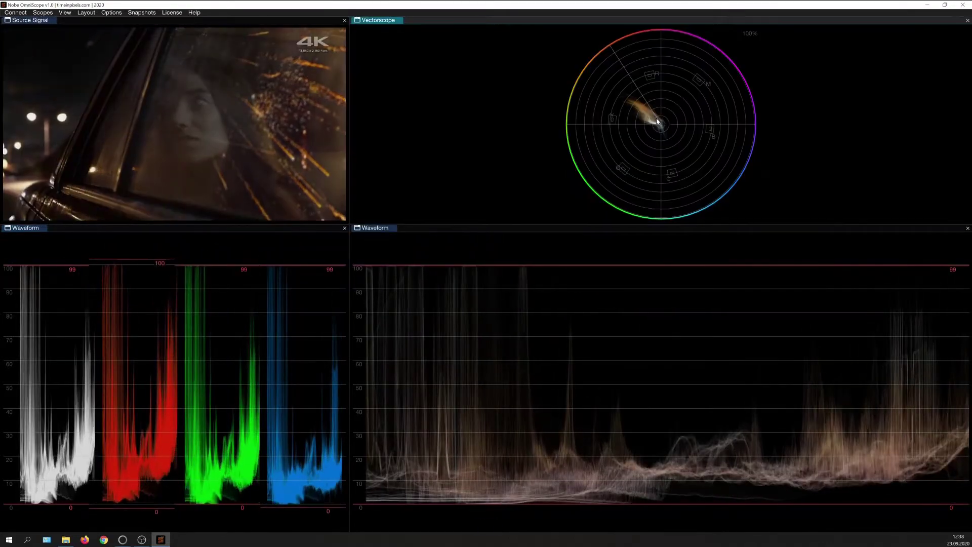
right_click(435, 108)
mouse_move(471, 118)
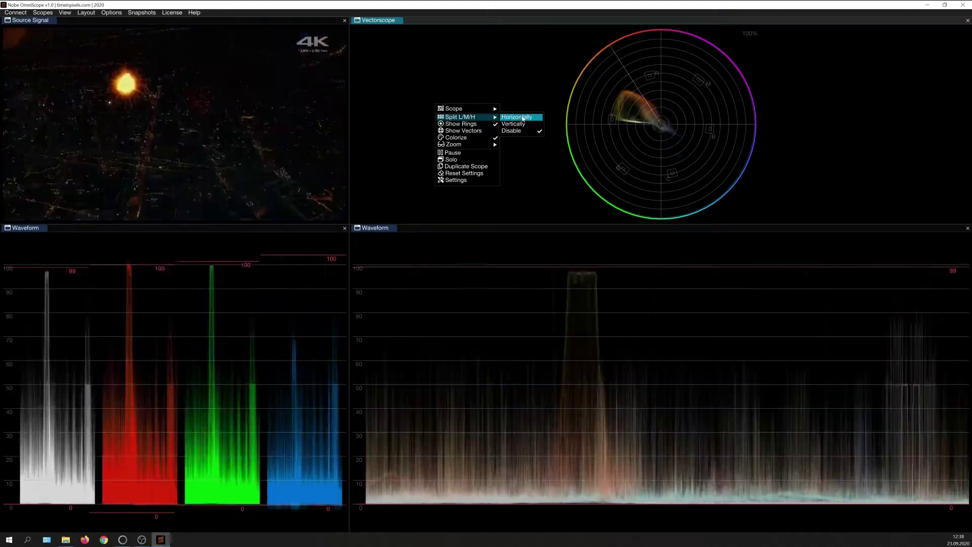
click(521, 117)
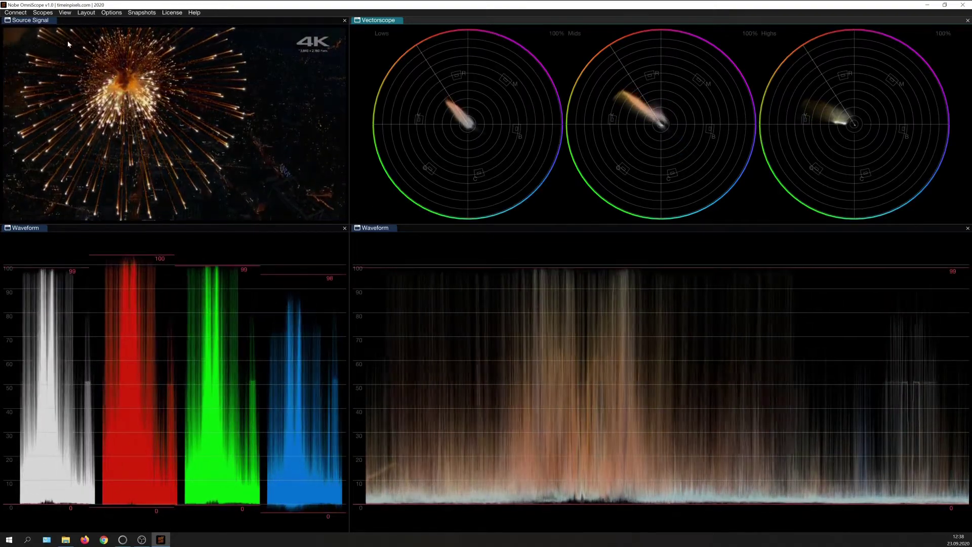
- Add a Histogram, change its orientation, dock it on the right, then narrow it by dragging the splitter
click(58, 57)
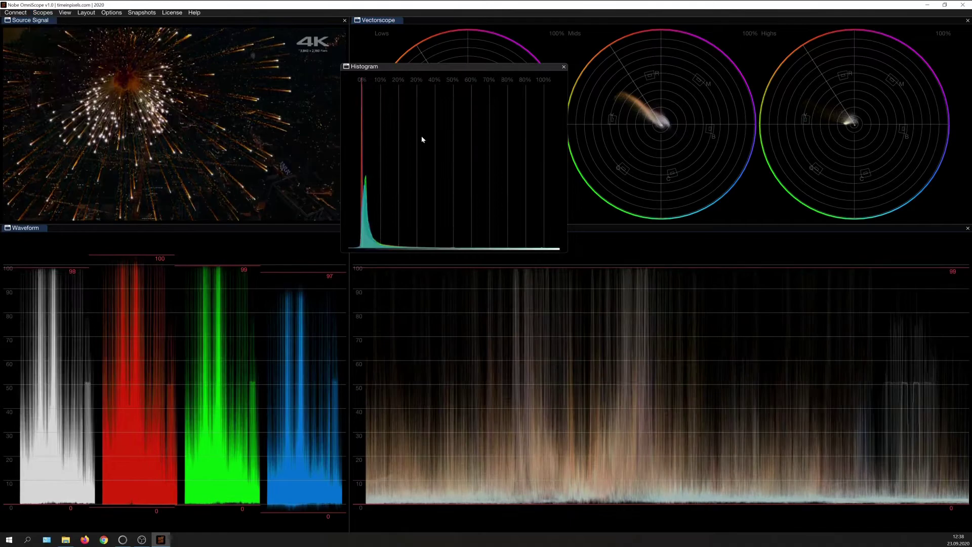
right_click(437, 141)
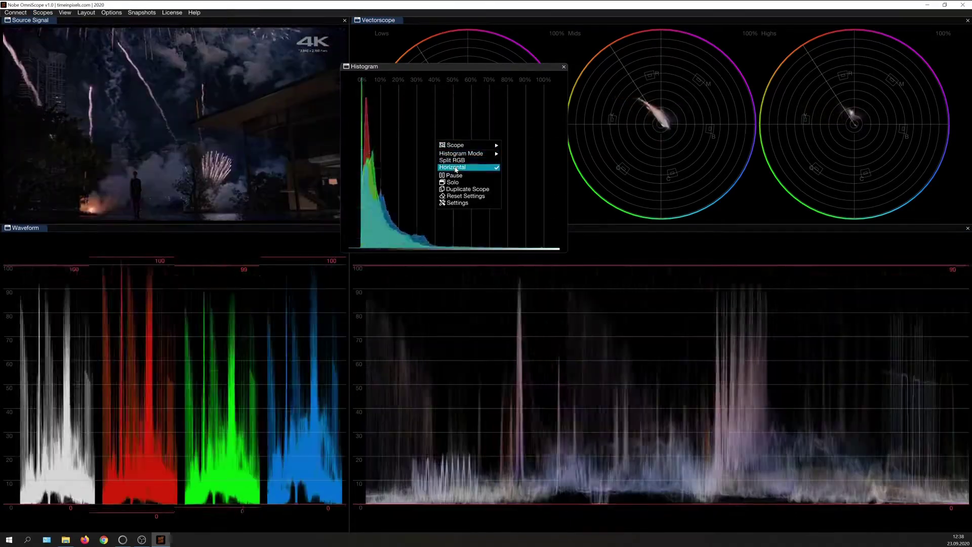
click(456, 169)
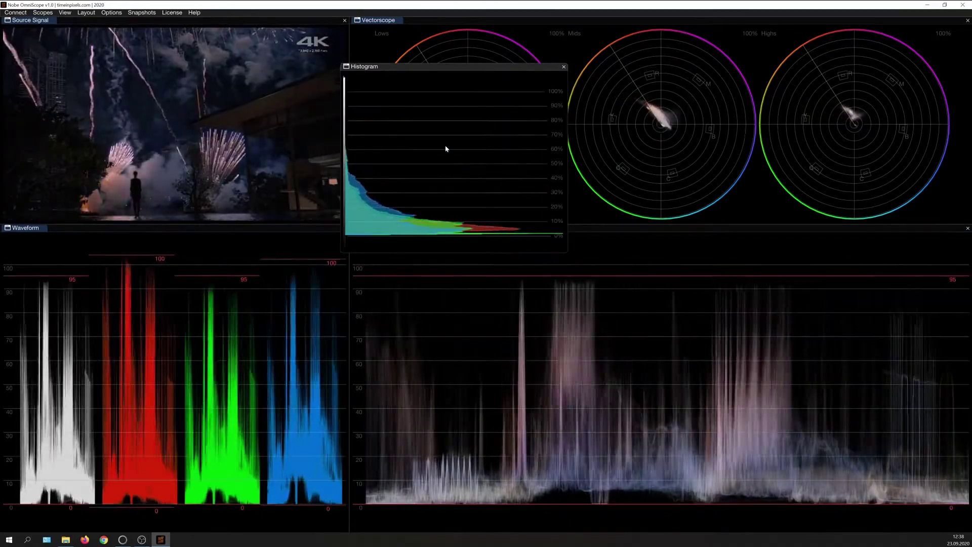
drag(445, 68, 964, 275)
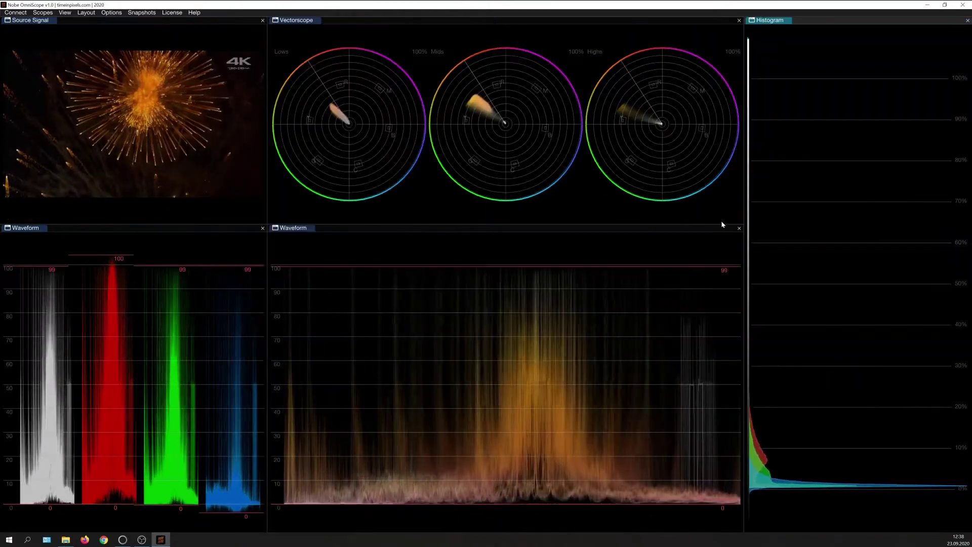
drag(744, 229, 814, 228)
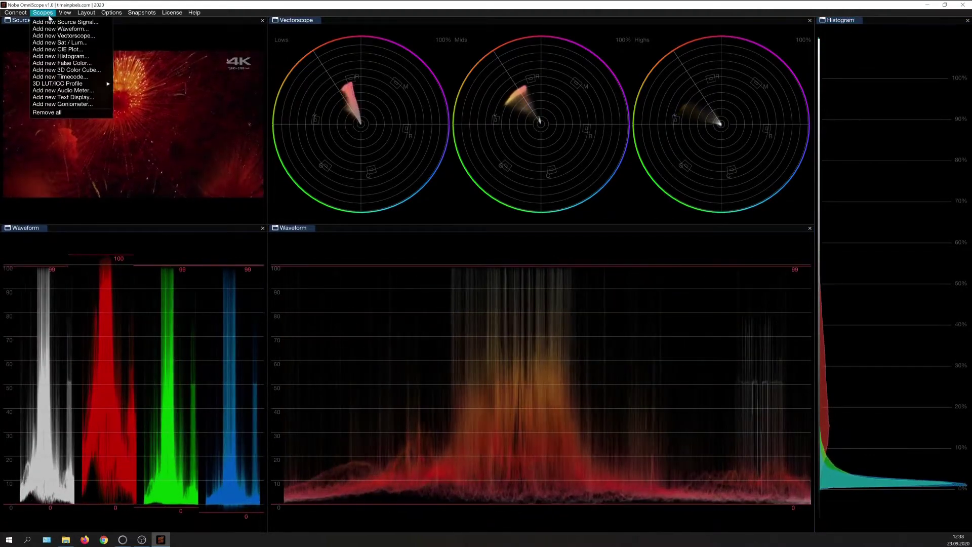
click(68, 50)
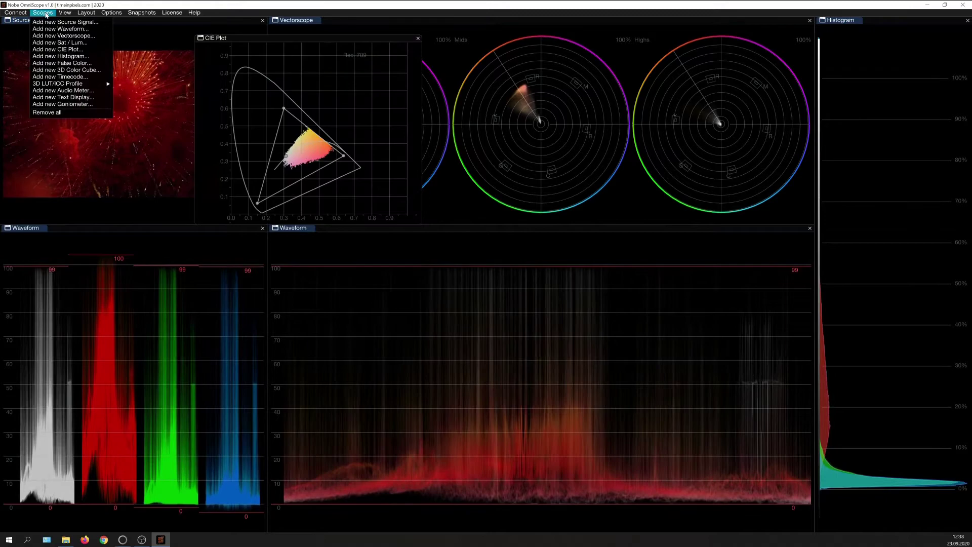
click(93, 65)
drag(225, 84, 499, 55)
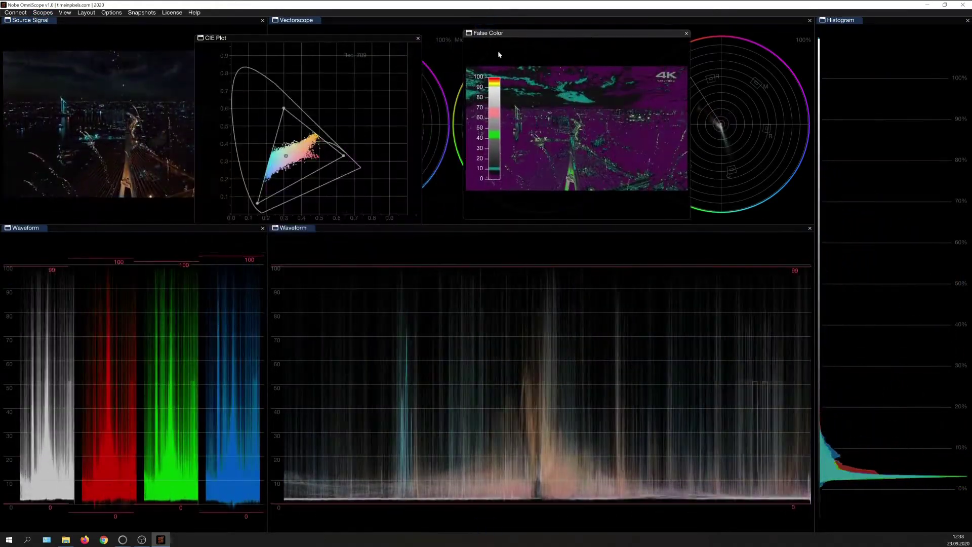
click(43, 12)
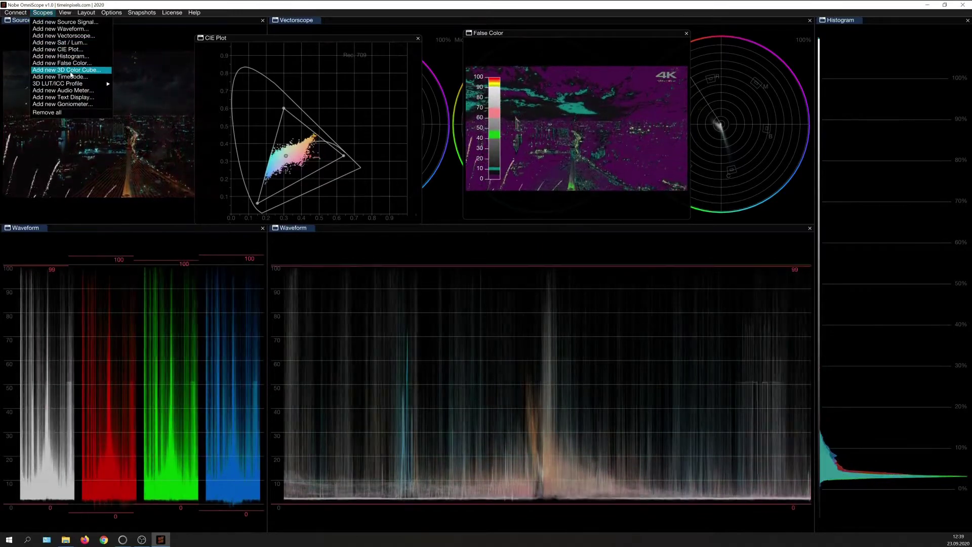
click(70, 70)
drag(128, 50, 79, 228)
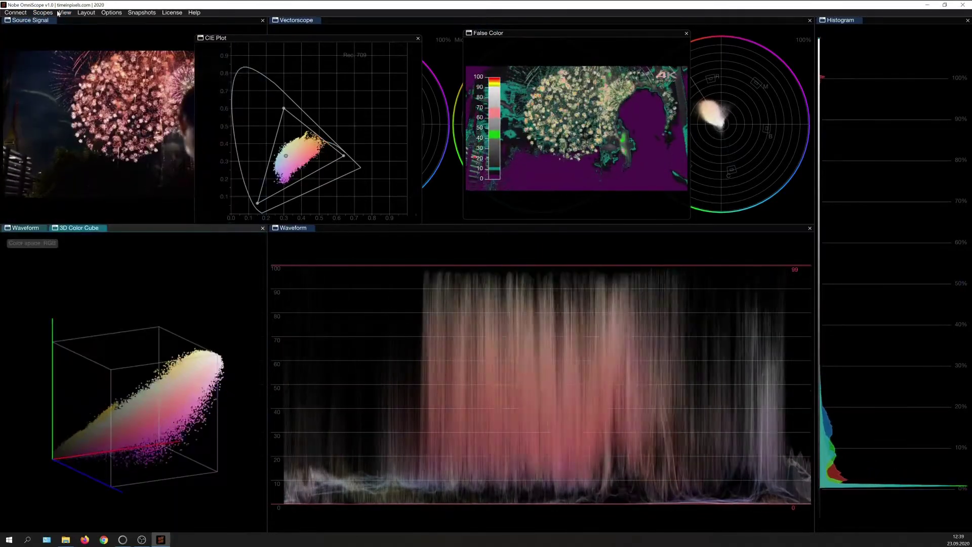
click(42, 12)
click(64, 77)
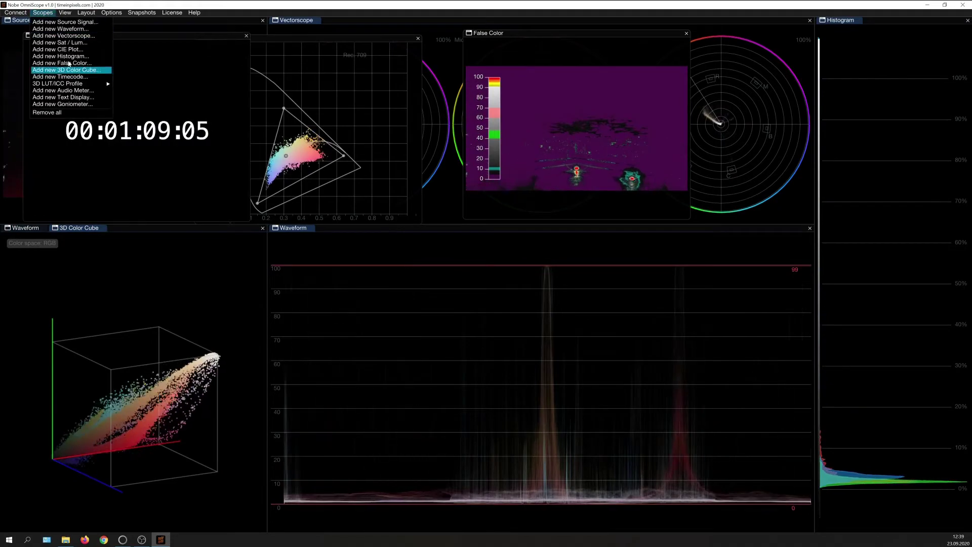
click(65, 91)
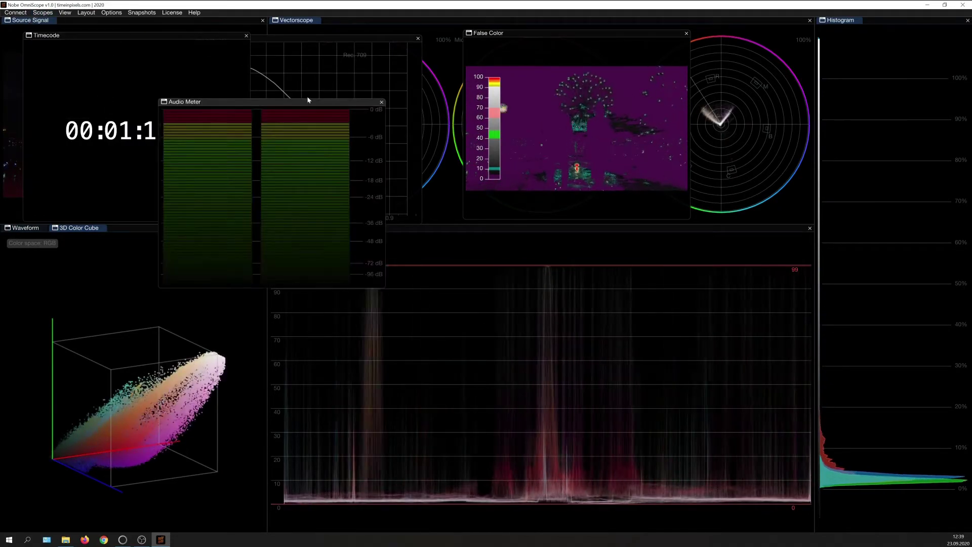
click(383, 102)
click(246, 36)
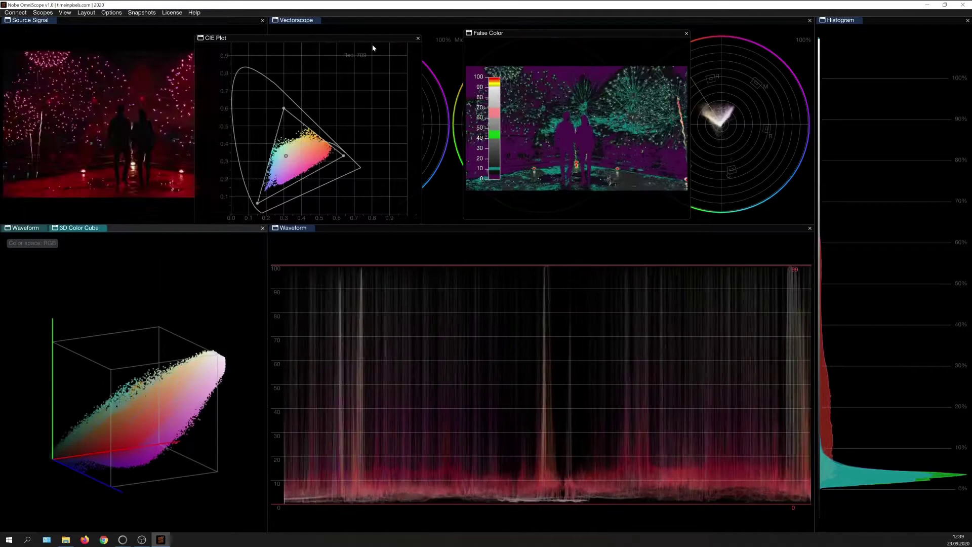
click(418, 38)
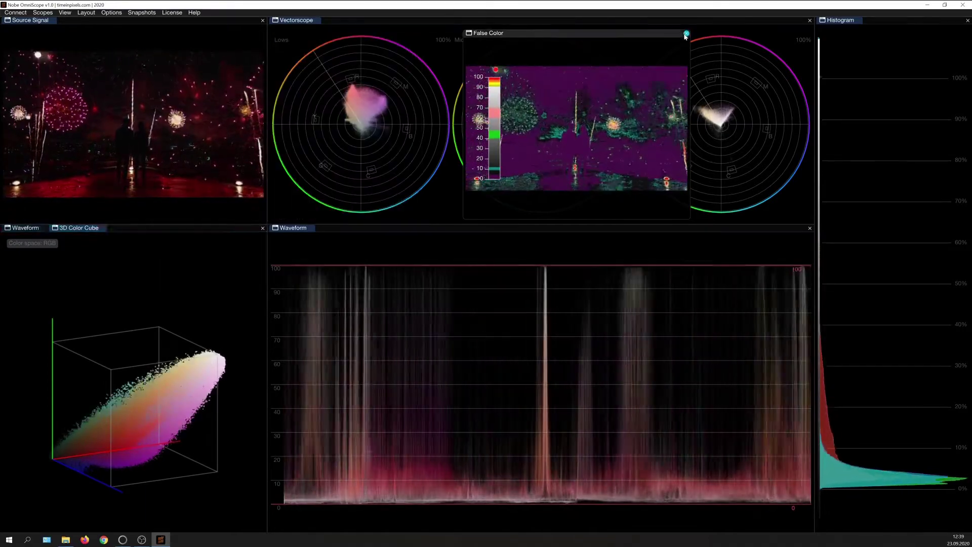
click(685, 34)
click(105, 228)
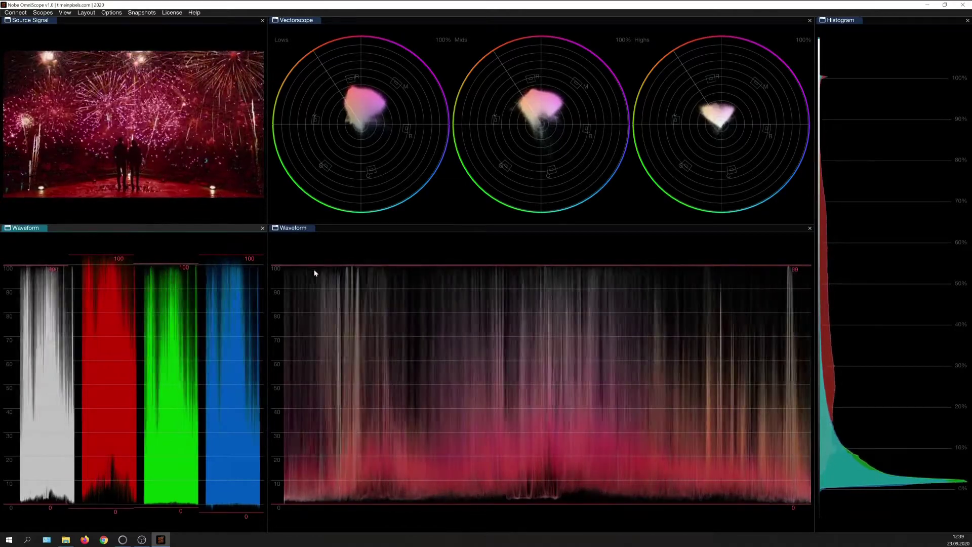
right_click(322, 255)
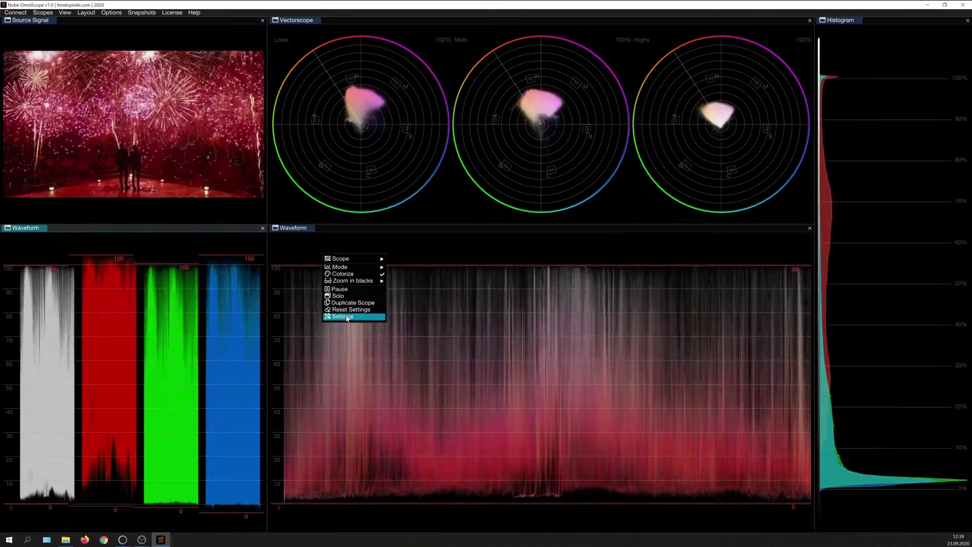
click(348, 317)
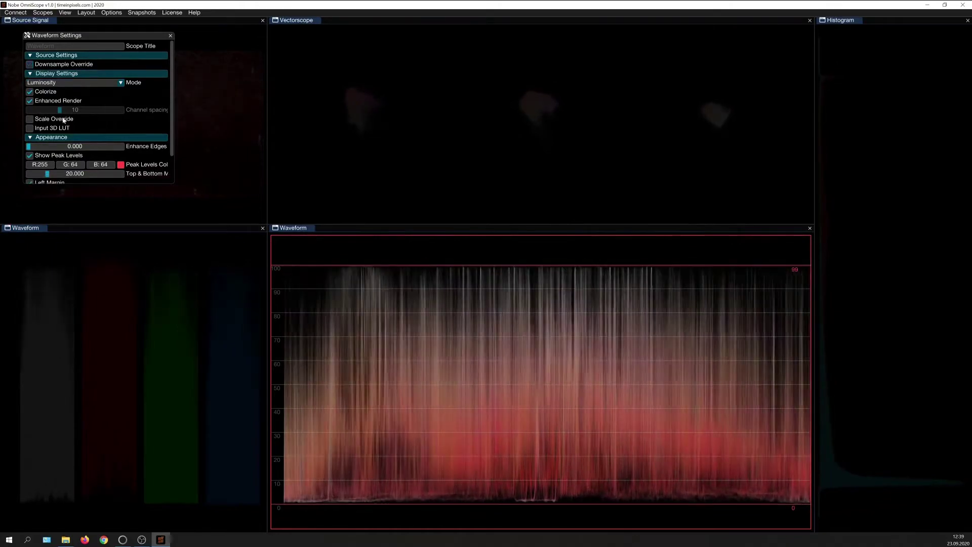
click(170, 36)
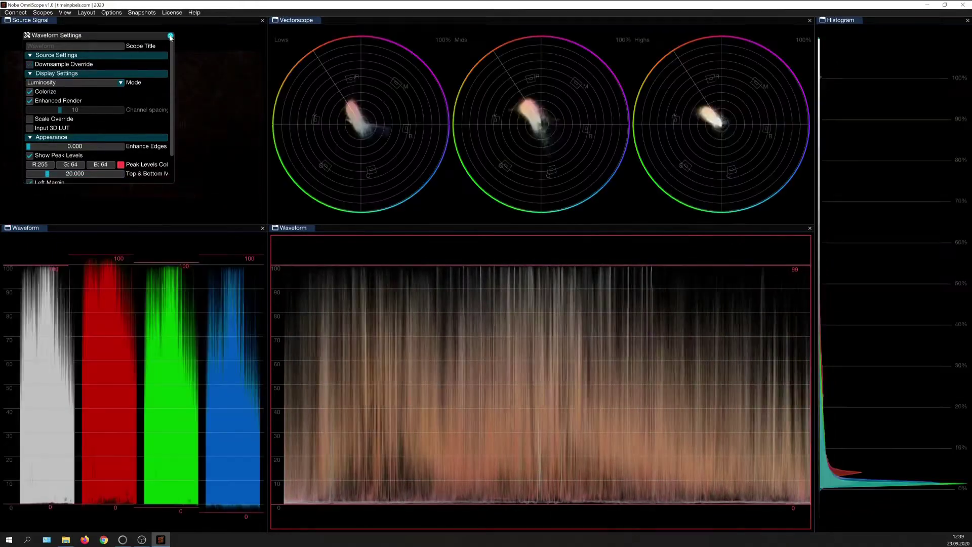
- Save the scope arrangement as layout 'Layout' and make OmniScope full screen
click(90, 15)
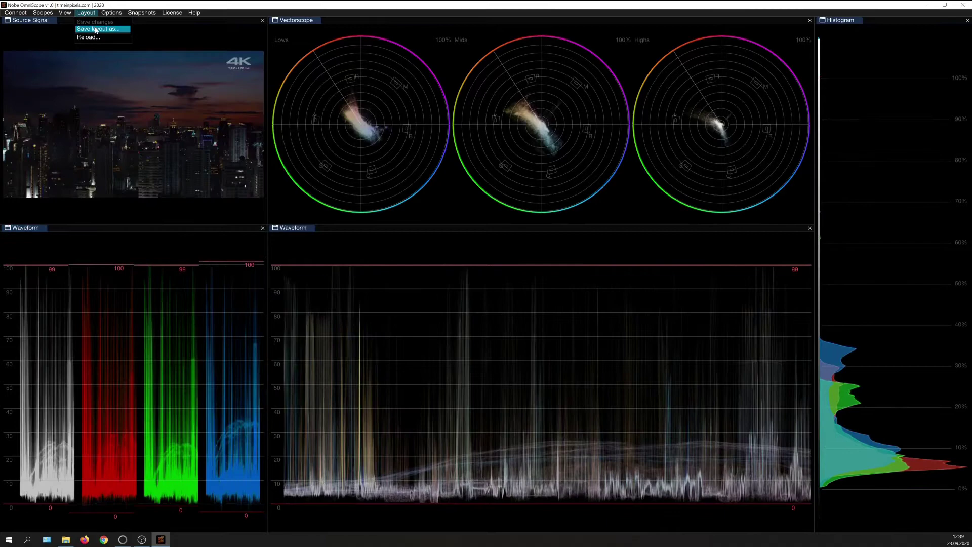
click(96, 31)
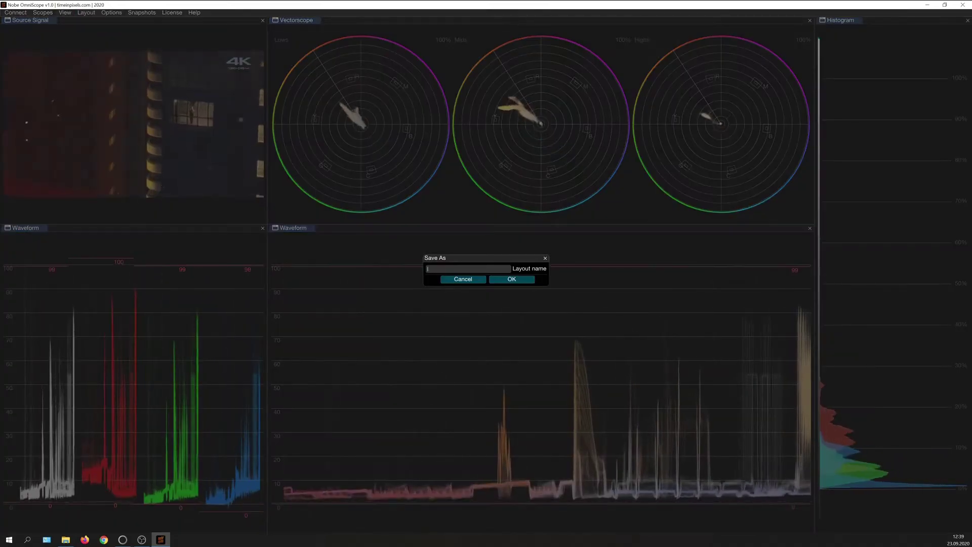
click(498, 280)
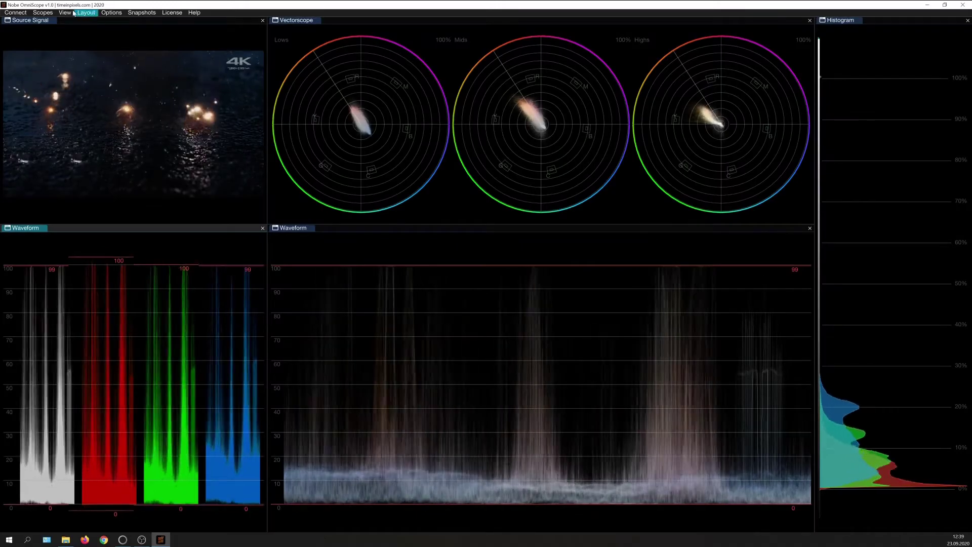
click(67, 13)
click(81, 31)
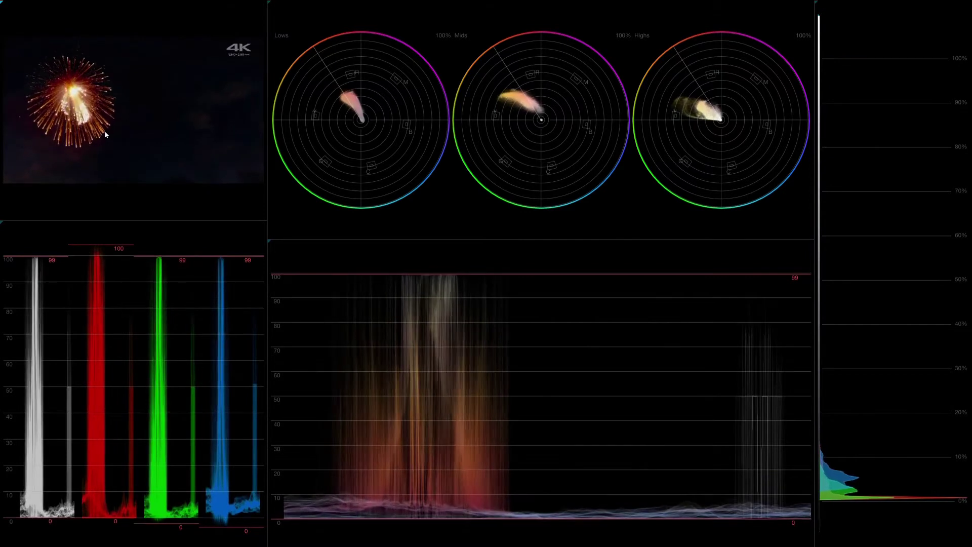
- Shift the histogram's isolated luma range higher, then solo the main waveform to fill the screen
mouse_move(834, 474)
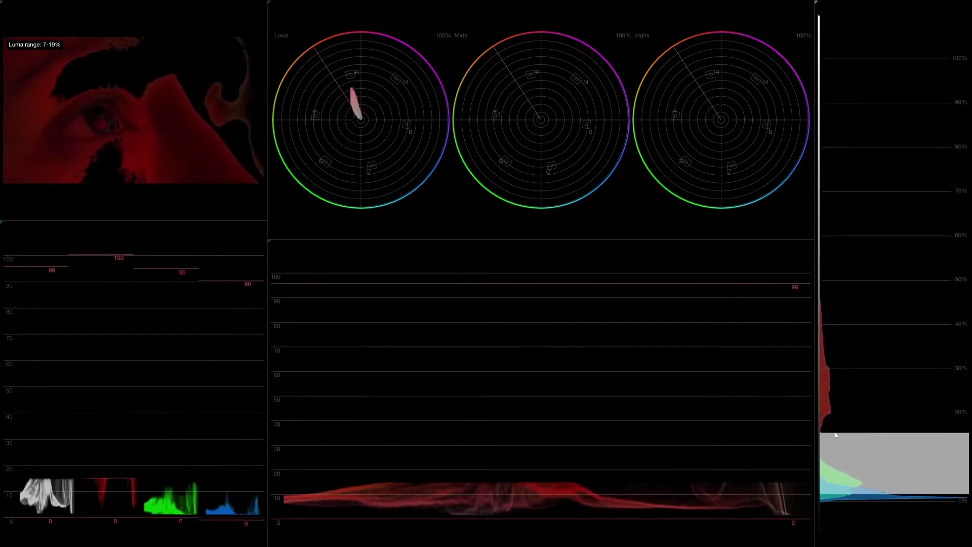
drag(834, 434, 822, 350)
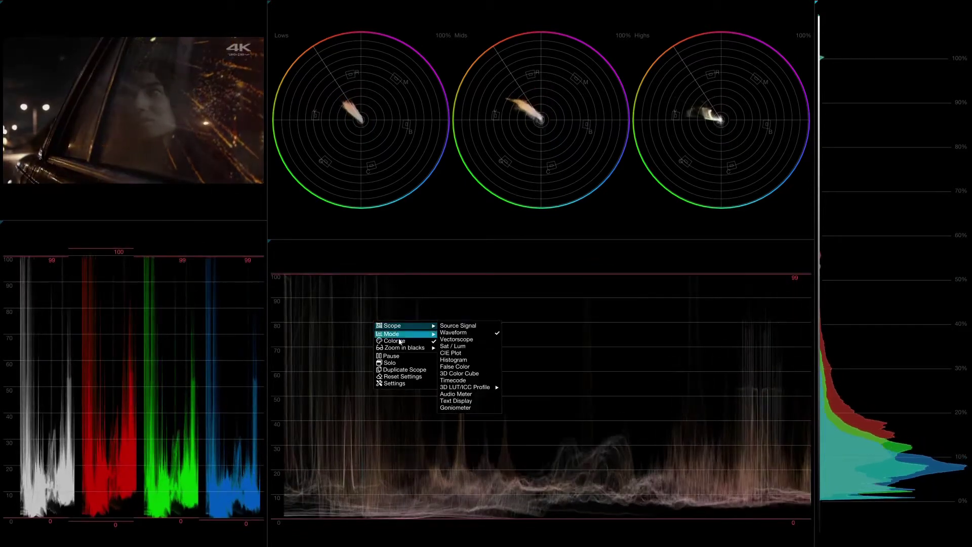
click(399, 362)
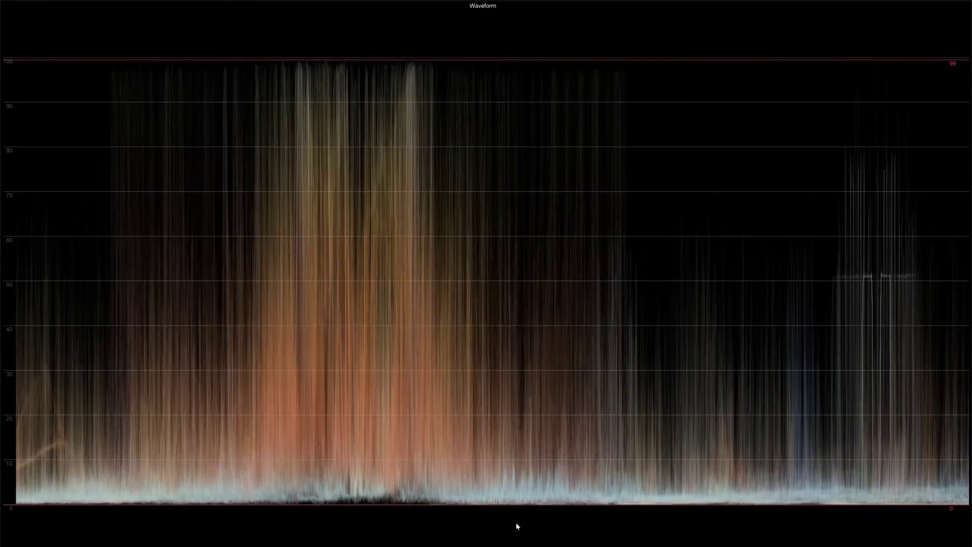
- Turn Solo off on the waveform to bring back the five-scope layout
right_click(469, 389)
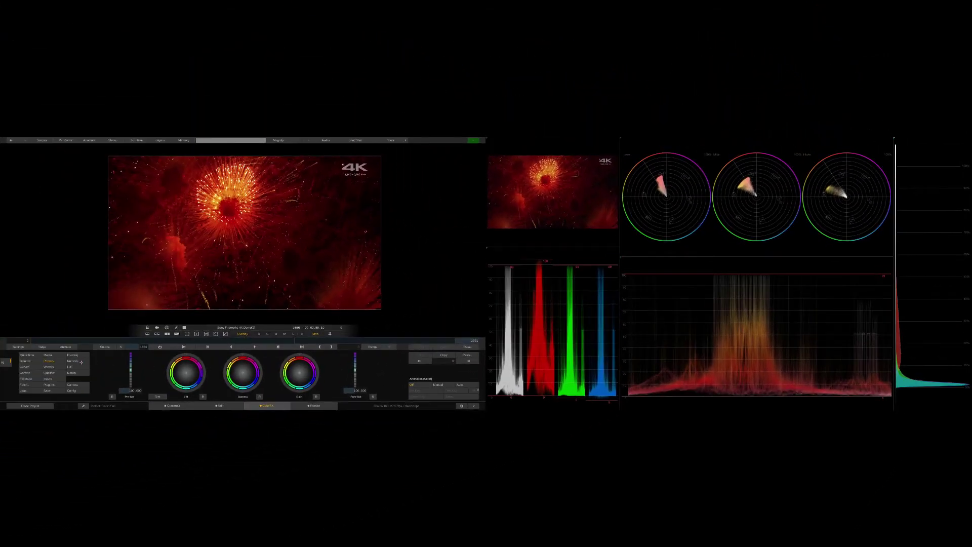
- In Scratch's numeric panel, set Lift Master to -7.705 and cut saturation from 70.719 to about 35
click(81, 362)
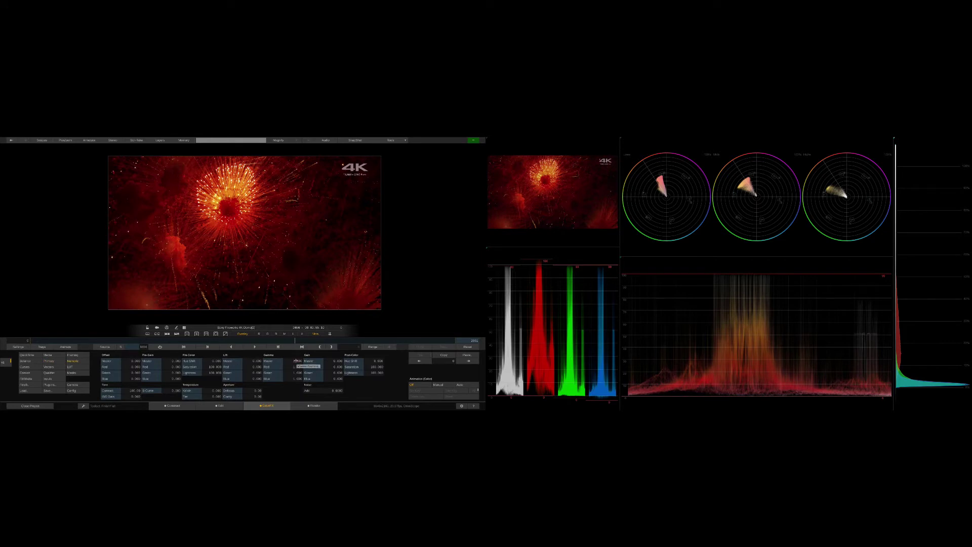
drag(249, 361, 299, 363)
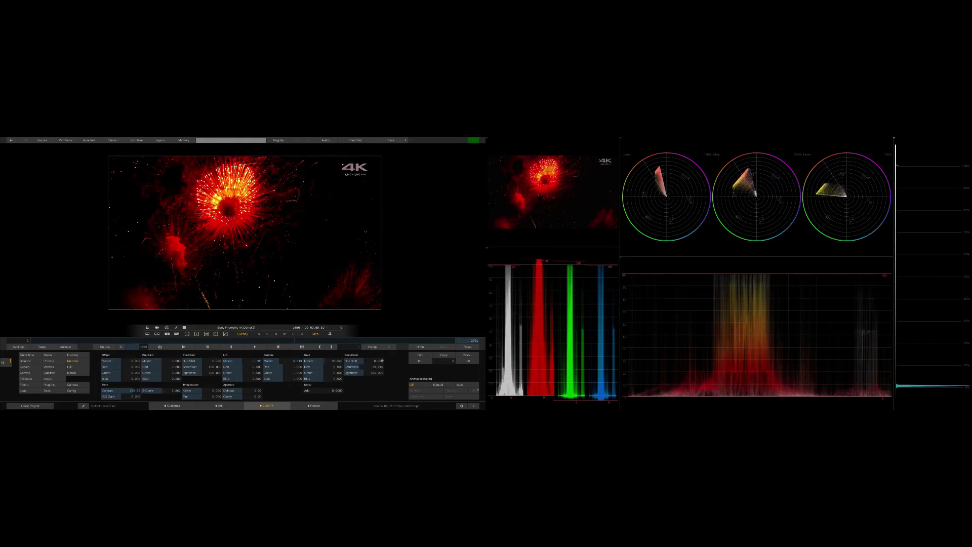
drag(383, 361, 364, 370)
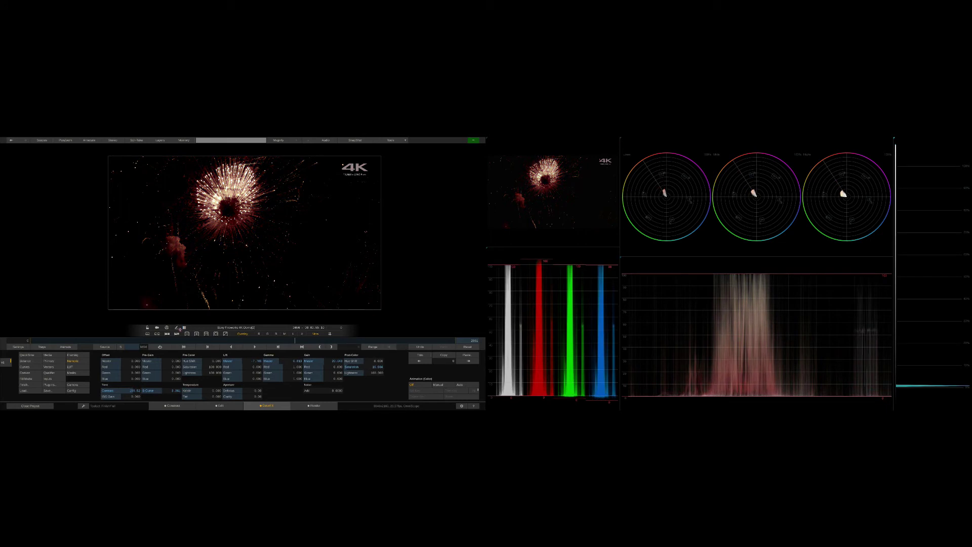